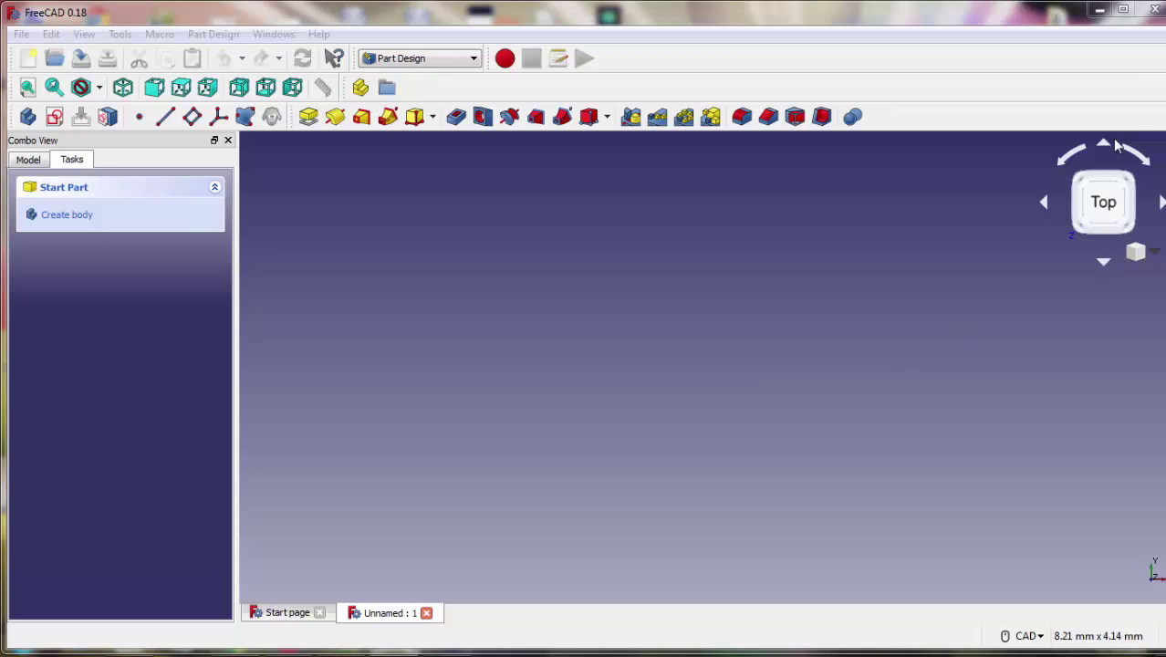
Maximize the window, create a body and open an empty sketch on XY_Plane.
{"action": "left_click", "coordinate": [1123, 11]}
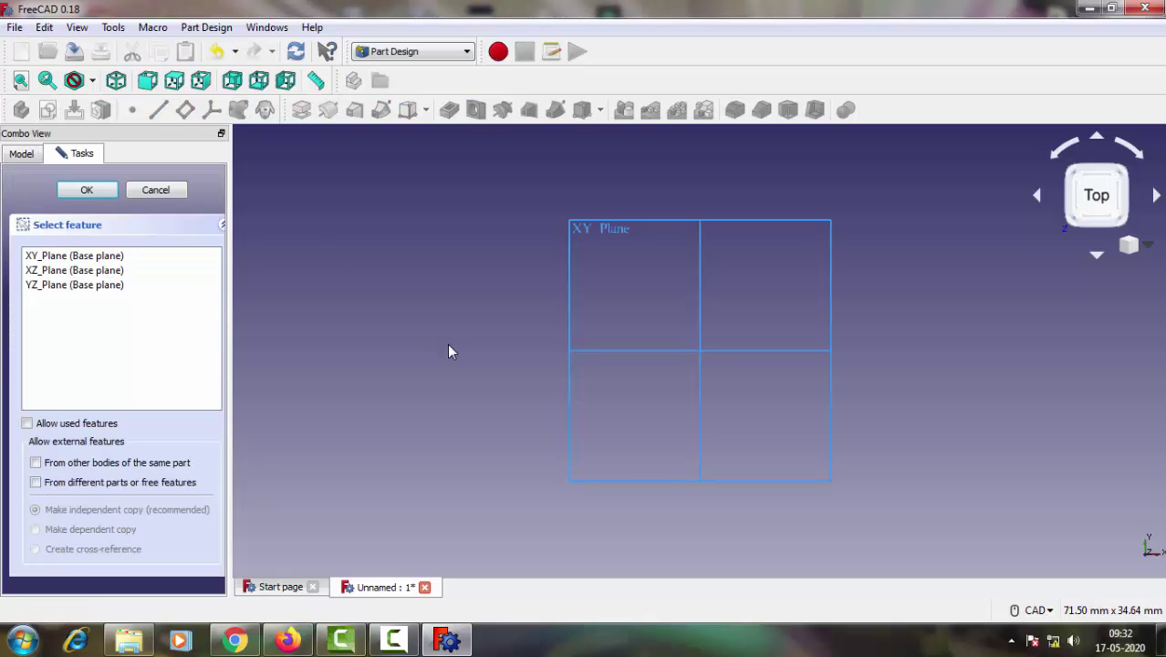
{"action": "left_click", "coordinate": [119, 259]}
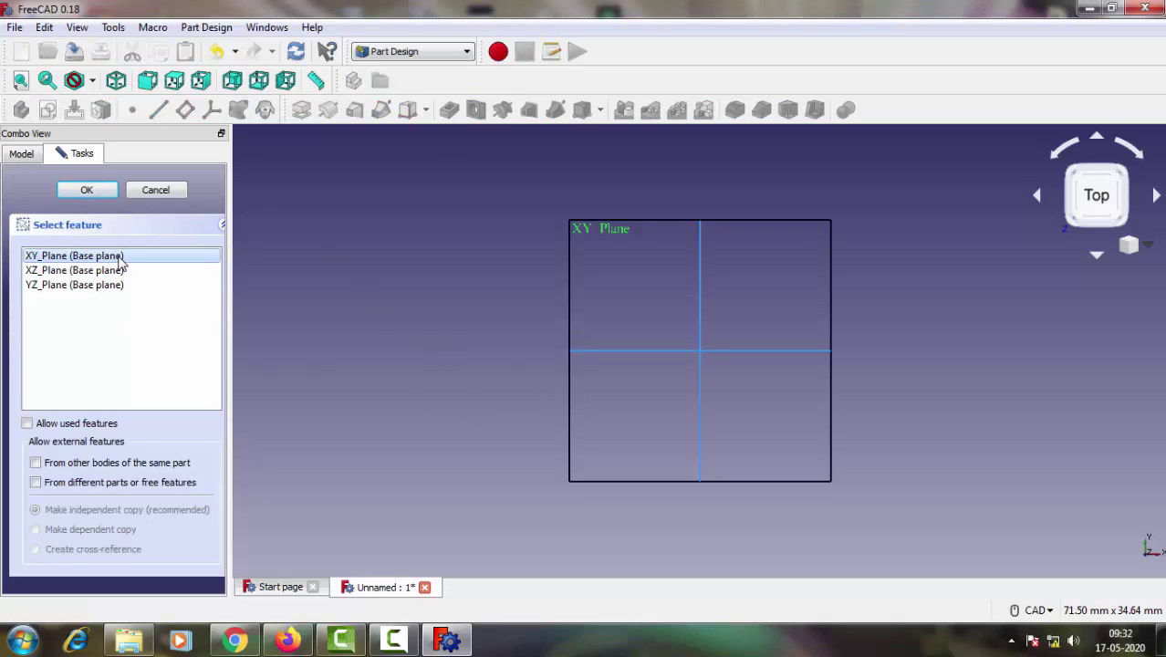
{"action": "left_click", "coordinate": [96, 189]}
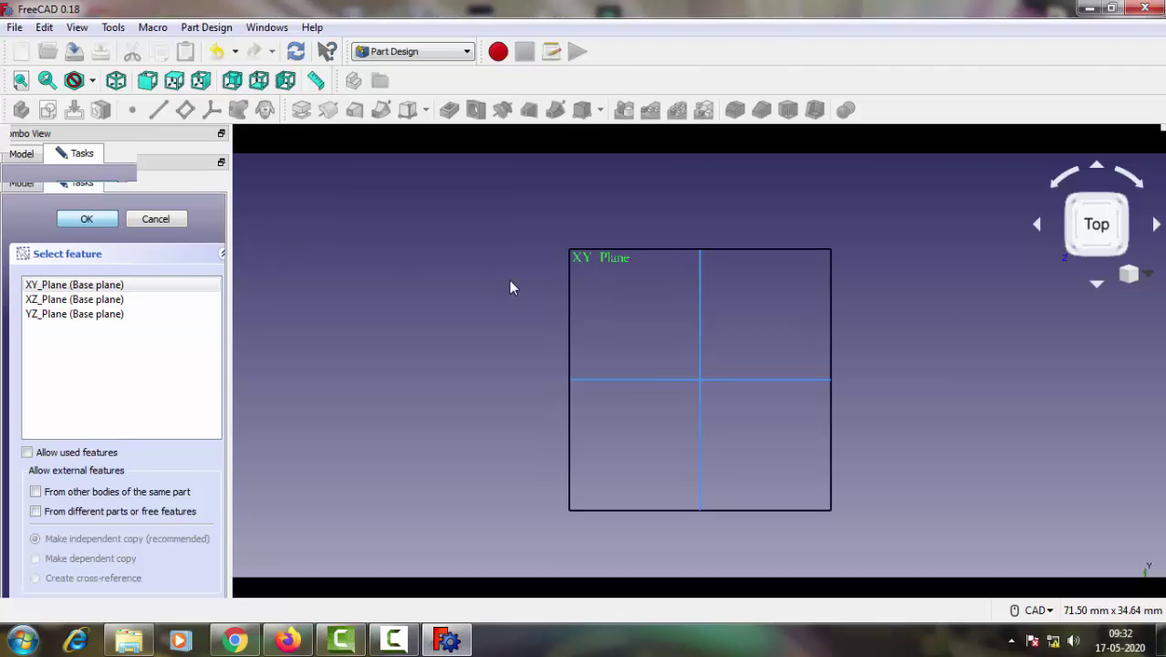
{"action": "scroll", "coordinate": [603, 294], "scroll_direction": "down", "scroll_amount": 4}
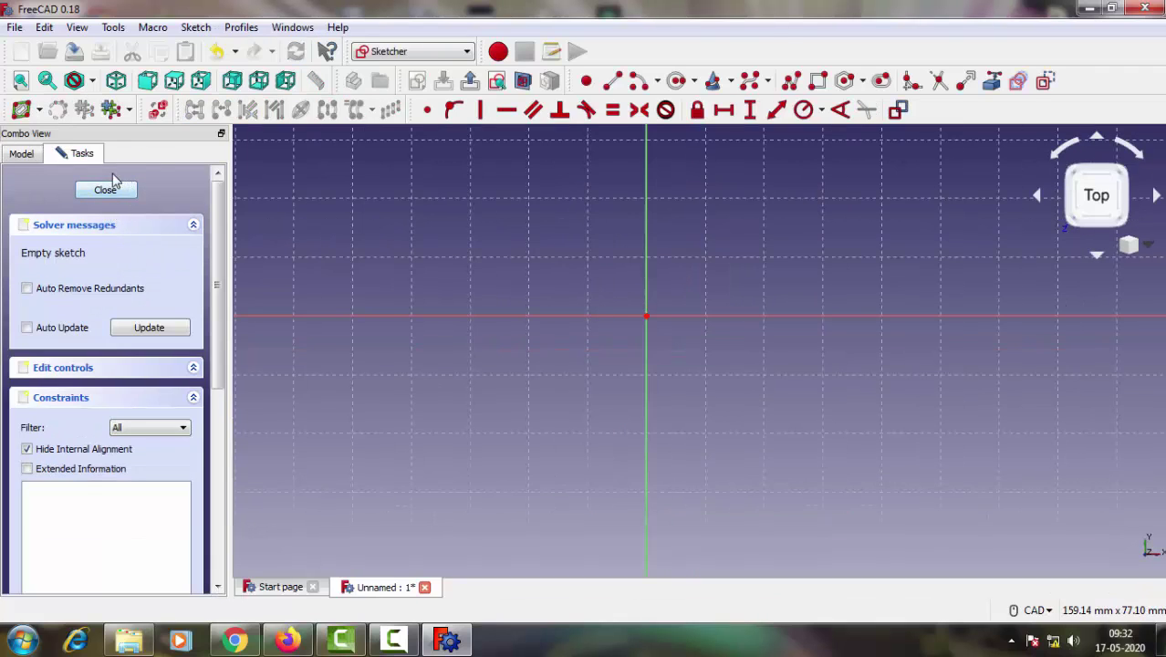
Draw a rectangle spanning the origin, from upper-left to lower-right corner.
{"action": "left_click", "coordinate": [819, 84]}
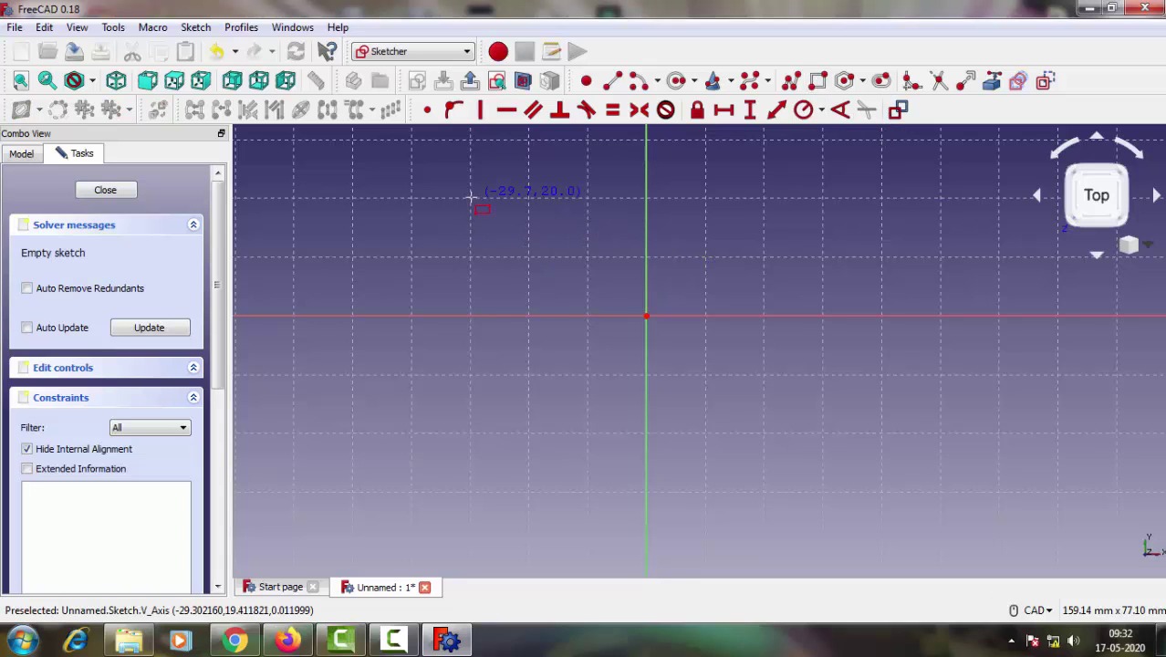
{"action": "left_click", "coordinate": [472, 197]}
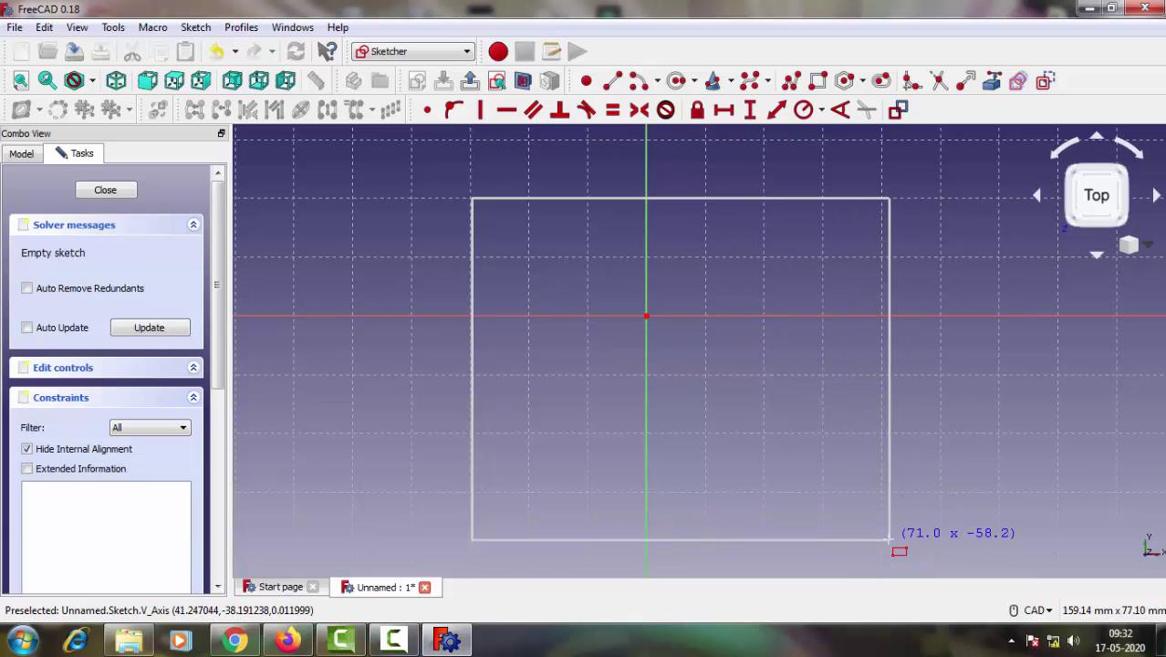
{"action": "left_click", "coordinate": [890, 540]}
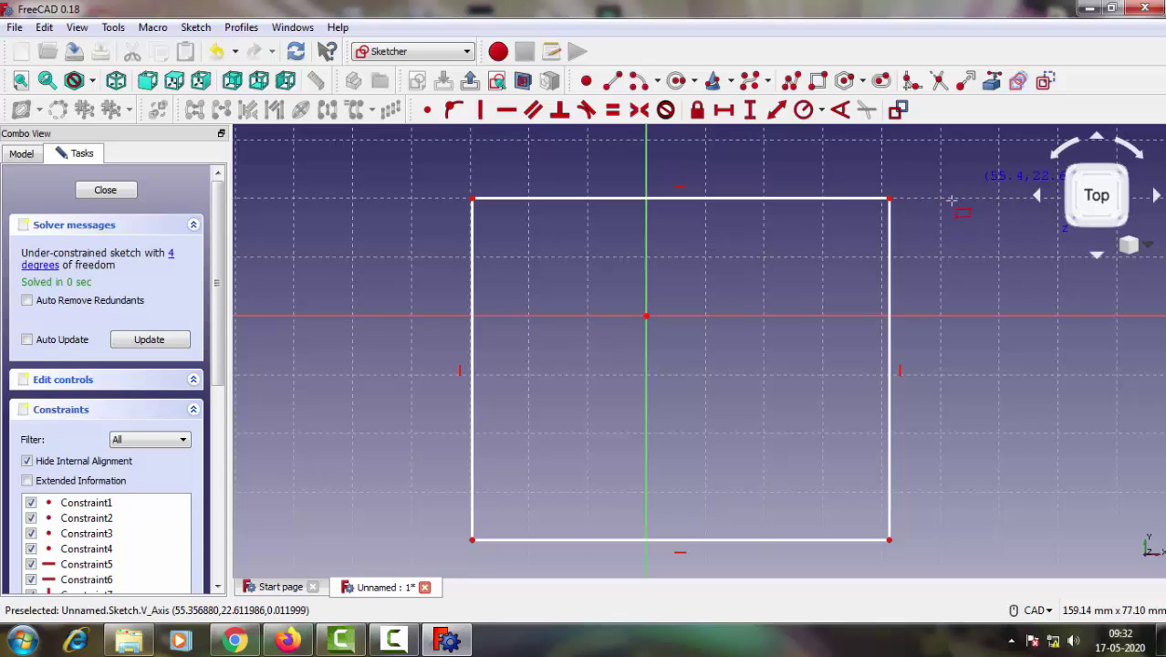
Constrain the rectangle's left edge to 70 mm and bottom edge to 120 mm.
{"action": "left_click", "coordinate": [776, 110]}
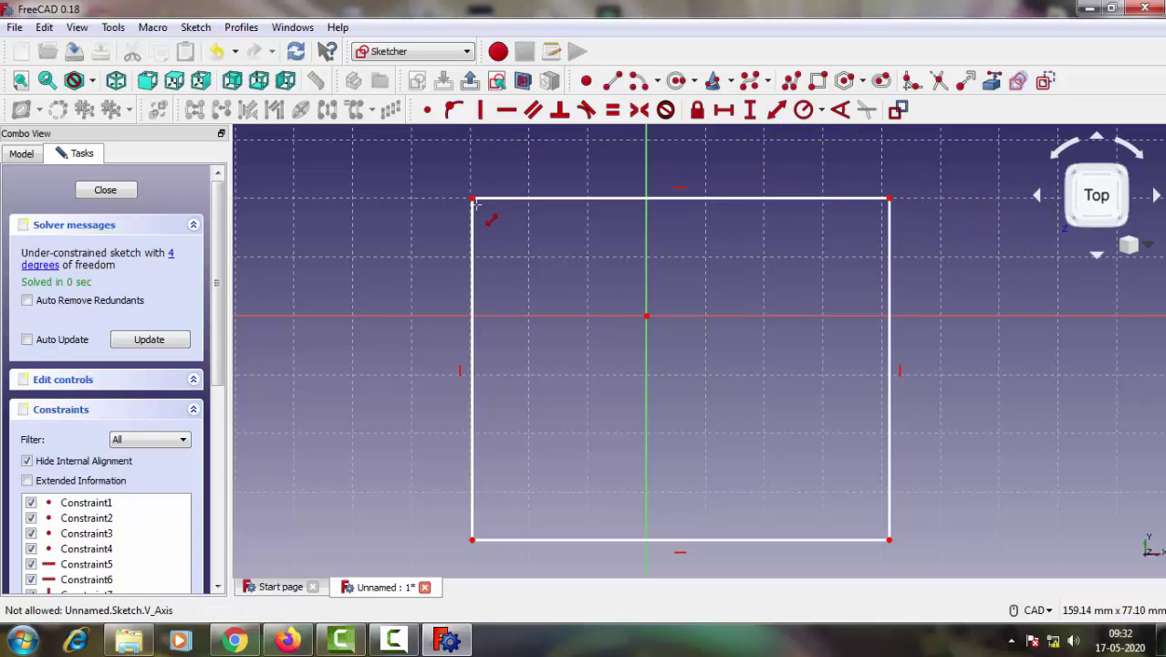
{"action": "left_click", "coordinate": [473, 540]}
{"action": "type", "text": "70"}
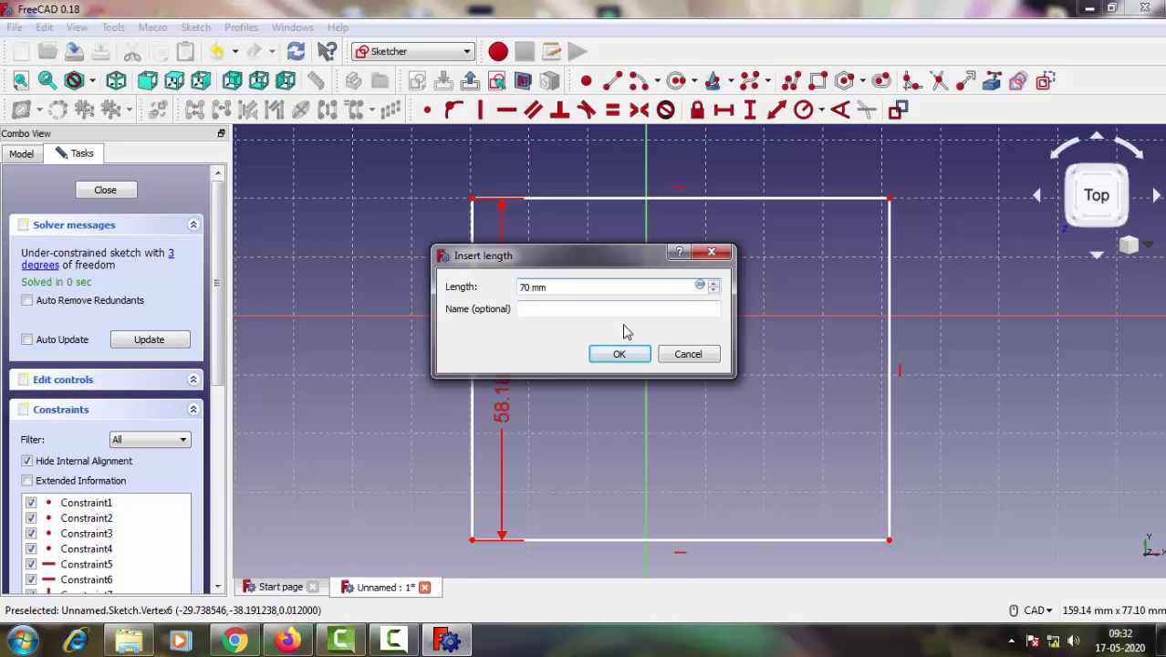
{"action": "key", "text": "Return"}
{"action": "scroll", "coordinate": [666, 273], "scroll_direction": "down", "scroll_amount": 4}
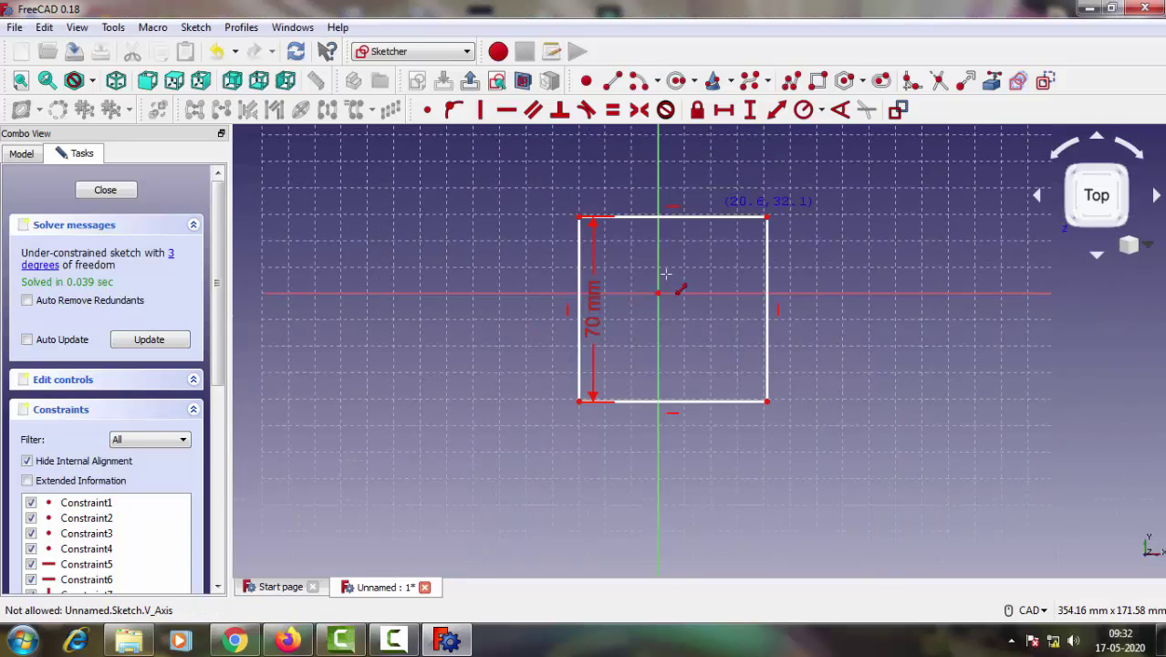
{"action": "scroll", "coordinate": [770, 371], "scroll_direction": "up", "scroll_amount": 2}
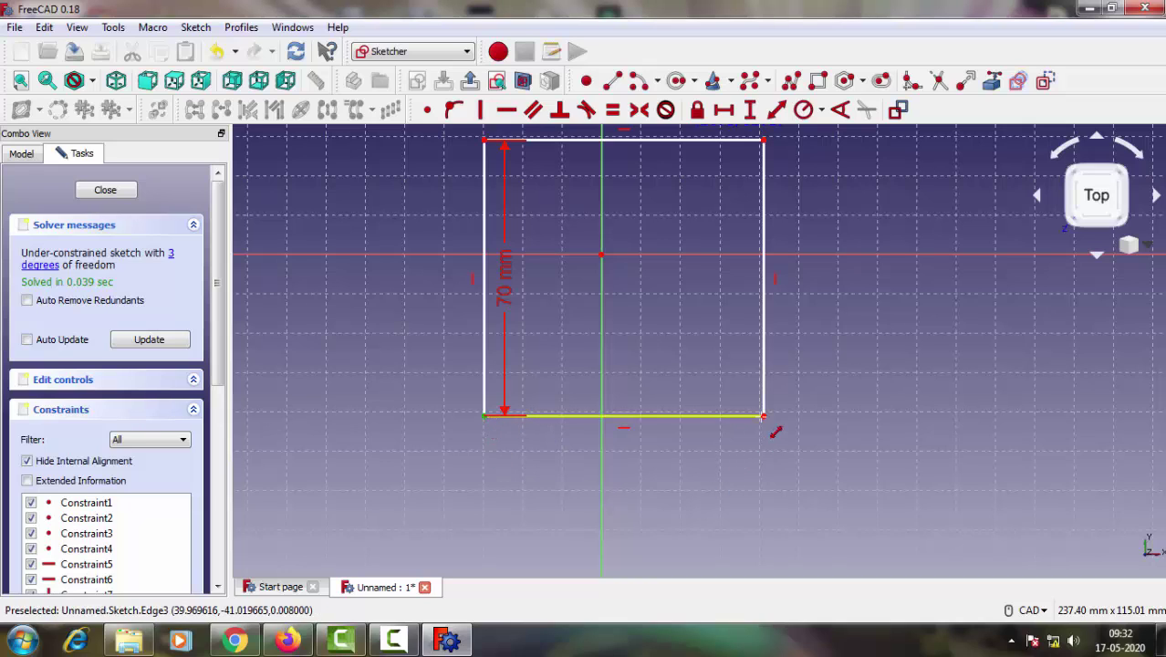
{"action": "left_click", "coordinate": [745, 426]}
{"action": "type", "text": "120"}
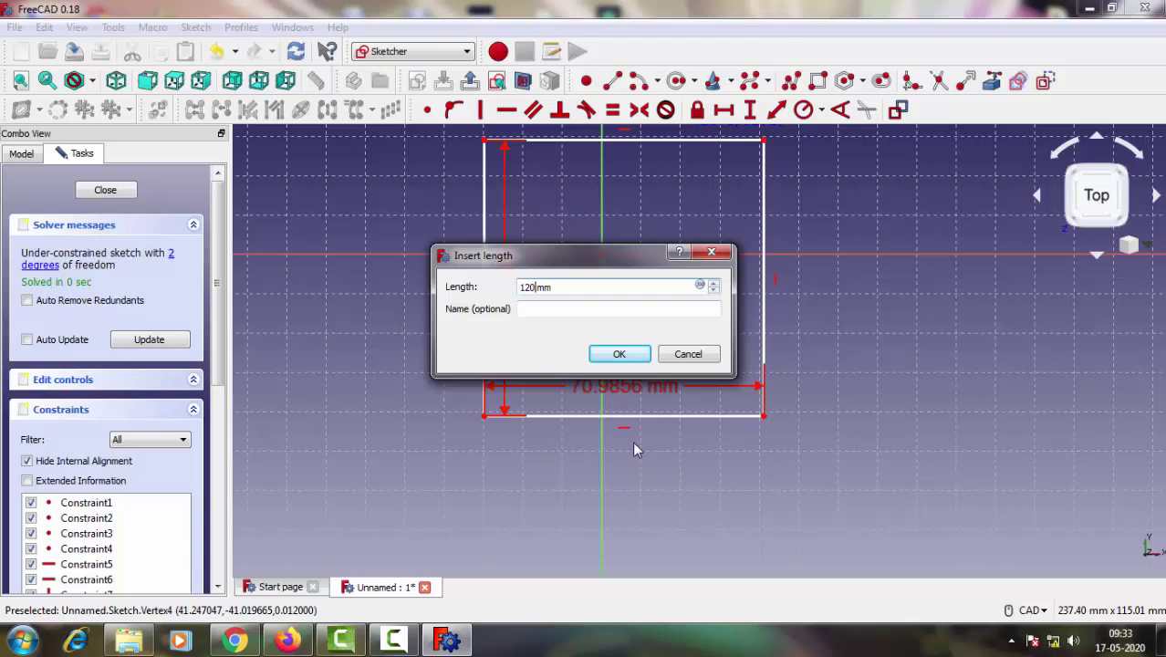
{"action": "key", "text": "Return"}
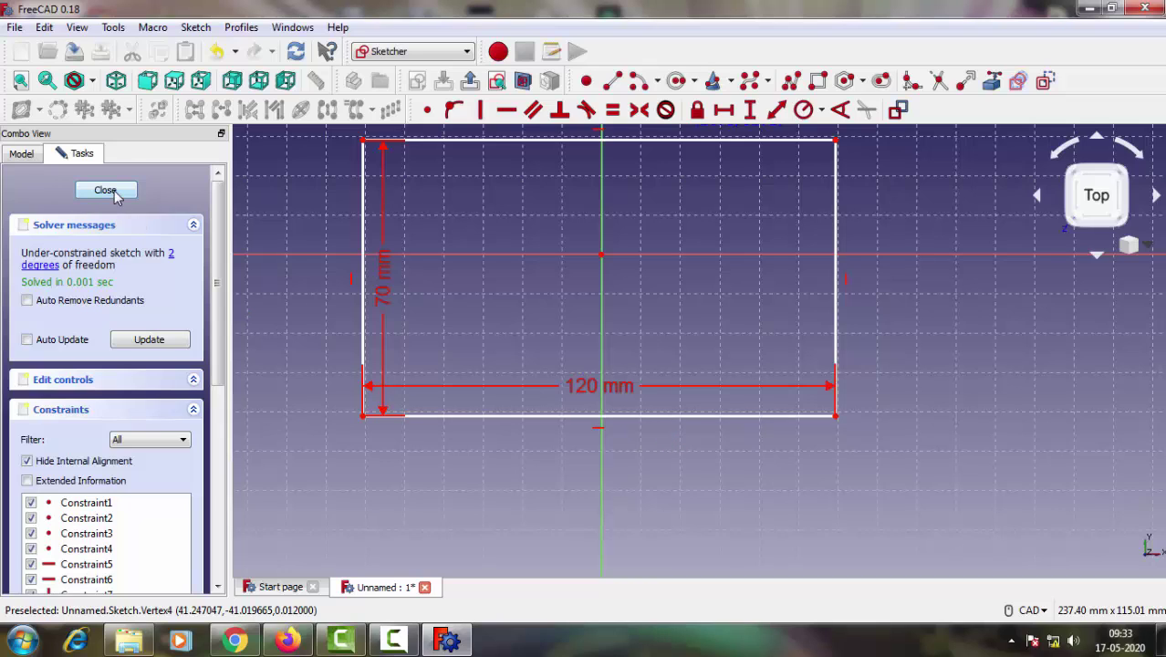
Close the sketch and pad the rectangle 79 mm, symmetric to the plane.
{"action": "left_click", "coordinate": [115, 193]}
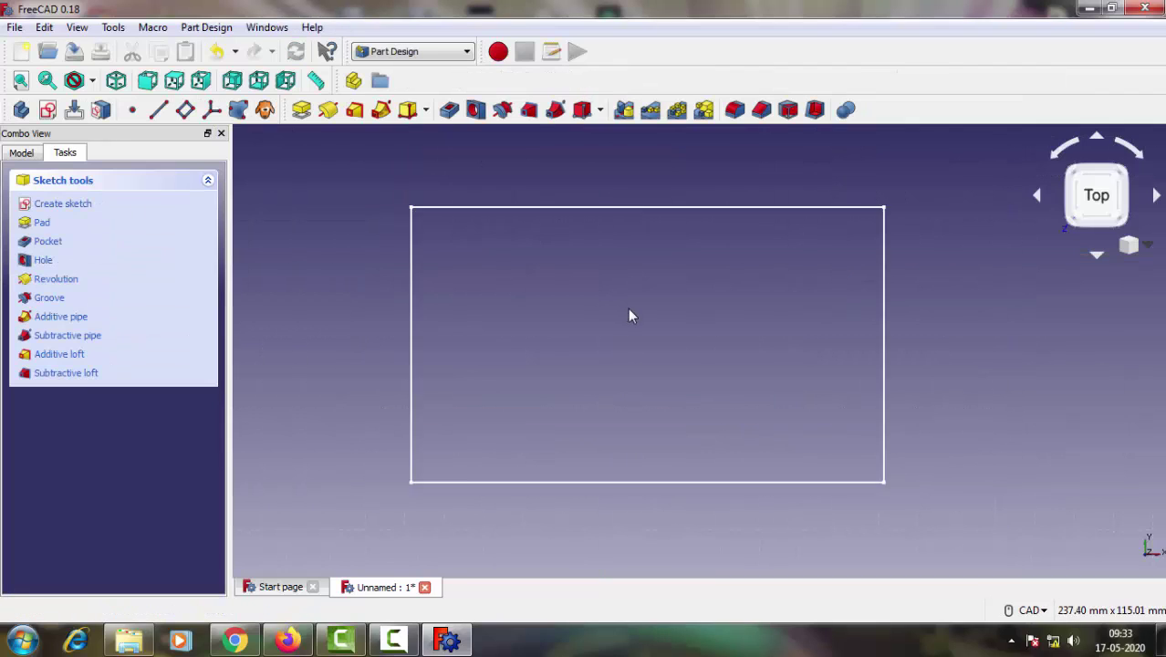
{"action": "middle_click_drag", "start_coordinate": [653, 410], "coordinate": [729, 292]}
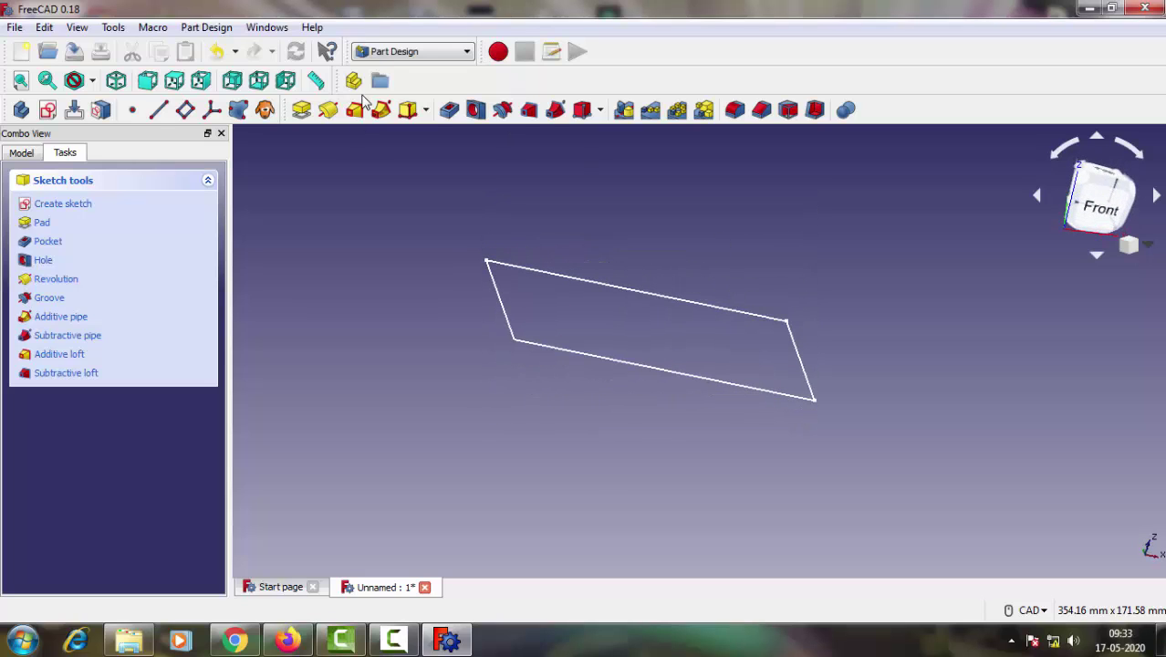
{"action": "left_click", "coordinate": [302, 111]}
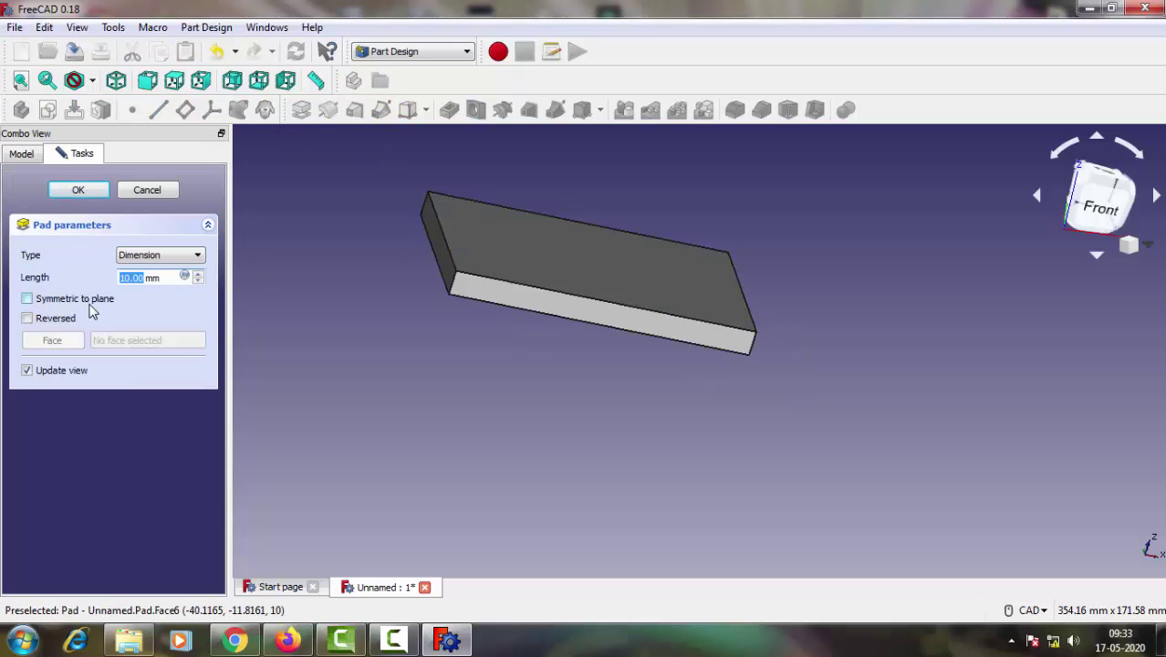
{"action": "left_click", "coordinate": [28, 300]}
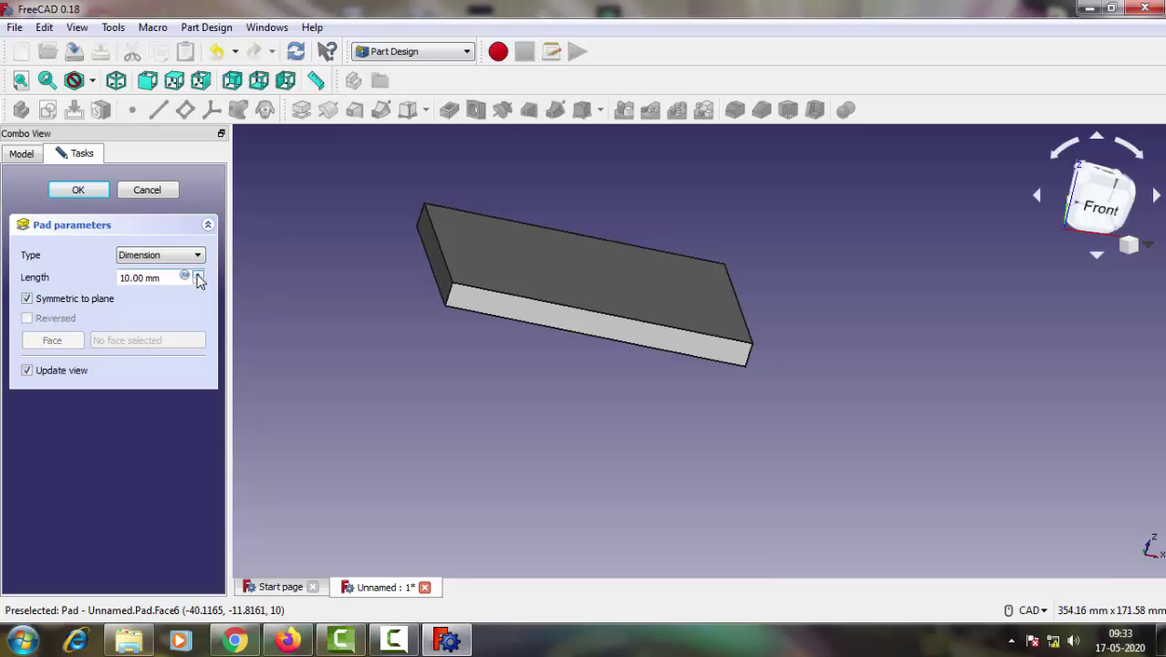
{"action": "left_click_drag", "start_coordinate": [199, 279], "coordinate": [199, 280]}
{"action": "scroll", "coordinate": [662, 372], "scroll_direction": "up", "scroll_amount": 2}
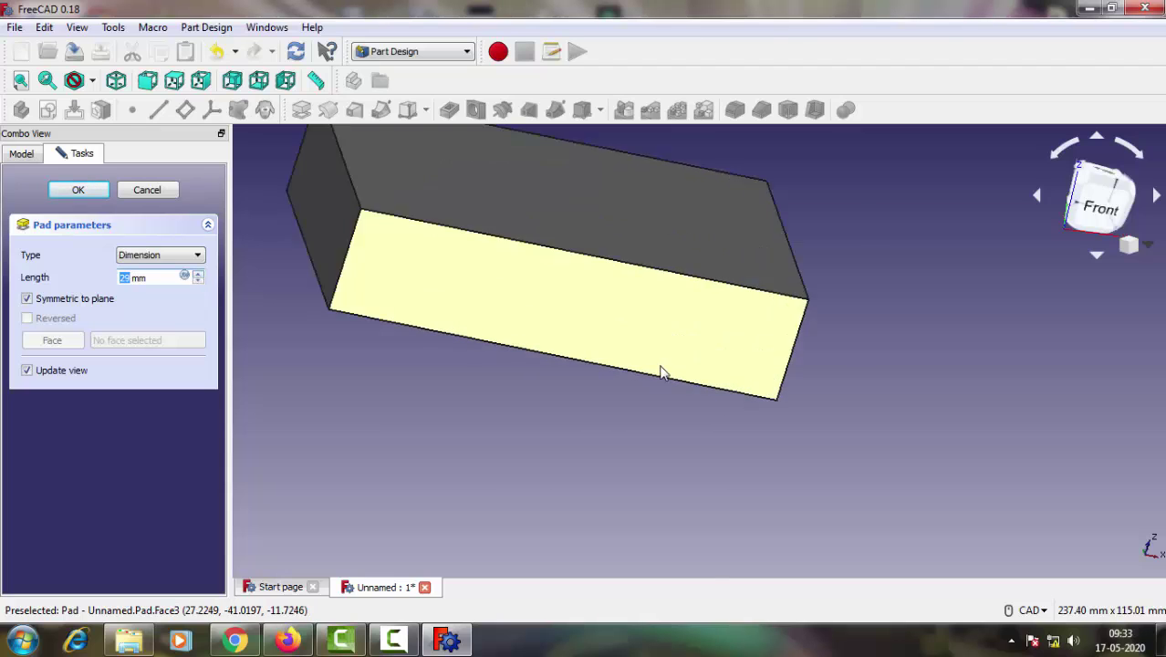
{"action": "scroll", "coordinate": [662, 373], "scroll_direction": "down", "scroll_amount": 3}
{"action": "type", "text": "29"}
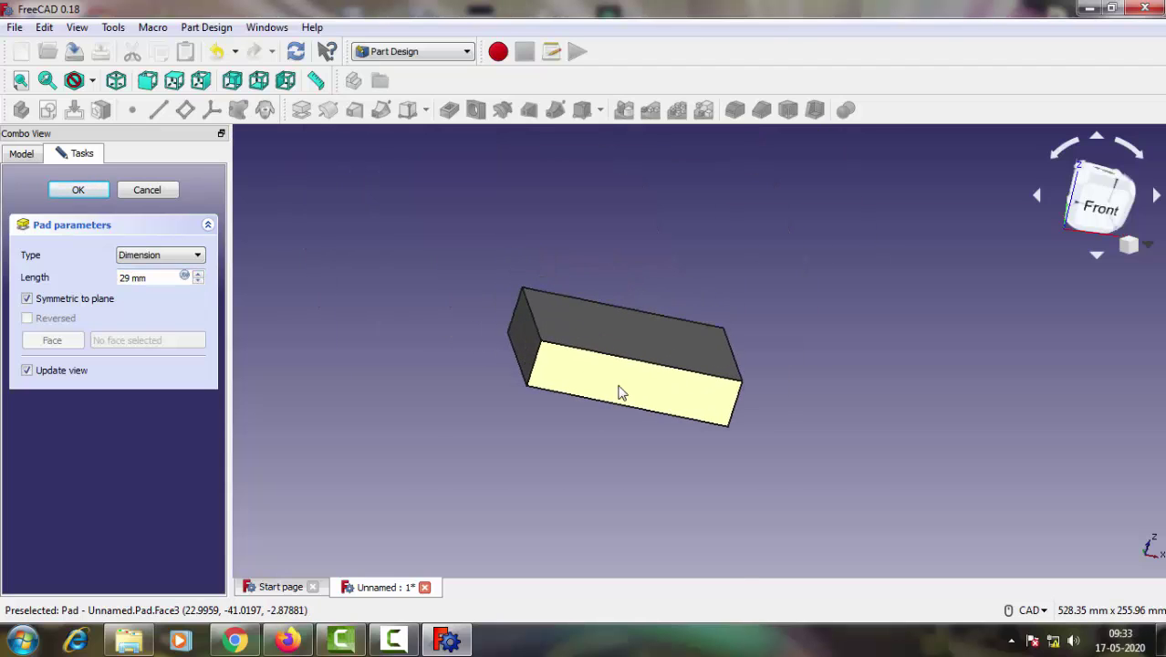
{"action": "left_click_drag", "start_coordinate": [200, 276], "coordinate": [199, 276]}
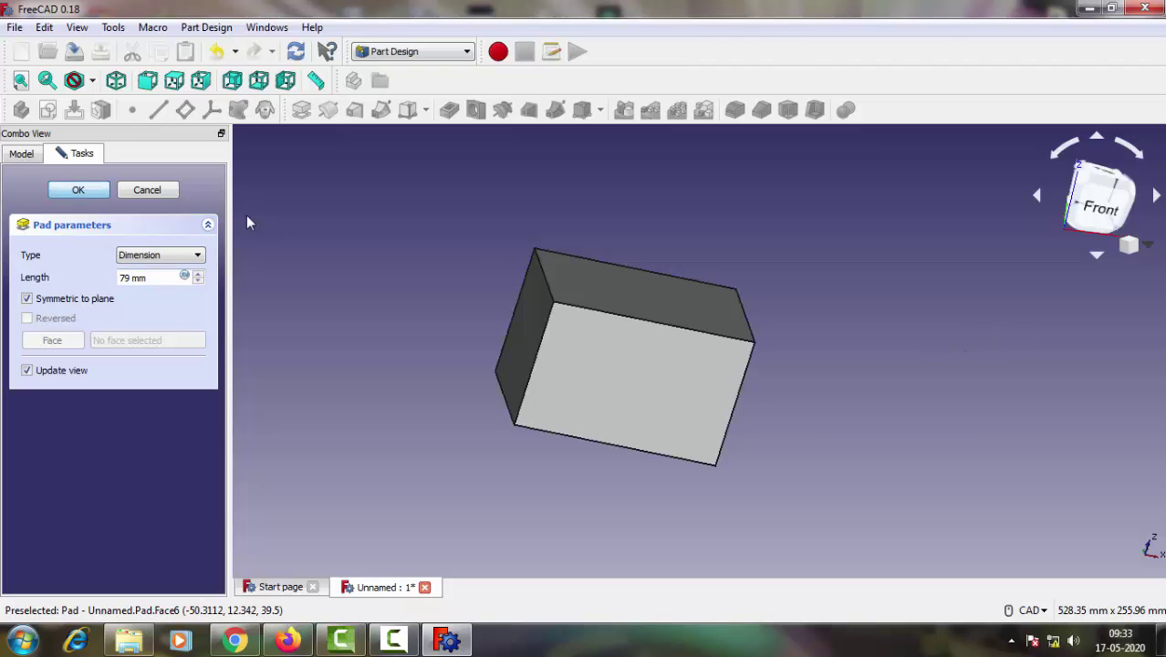
{"action": "mouse_move", "coordinate": [823, 306]}
{"action": "middle_mouse_down"}
{"action": "mouse_move", "coordinate": [741, 250]}
{"action": "mouse_move", "coordinate": [649, 350]}
{"action": "mouse_move", "coordinate": [892, 338]}
{"action": "middle_mouse_up"}
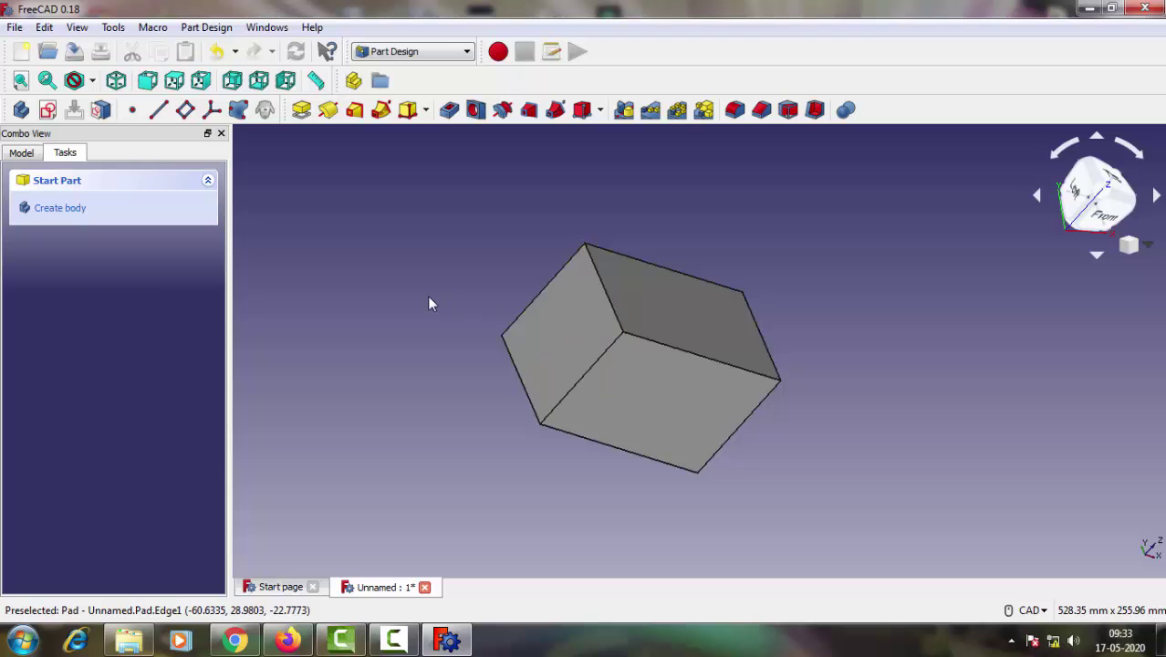
Undo the 79 mm pad and then the rectangle sketch.
{"action": "mouse_move", "coordinate": [430, 304]}
{"action": "middle_mouse_down"}
{"action": "mouse_move", "coordinate": [495, 359]}
{"action": "mouse_move", "coordinate": [583, 382]}
{"action": "mouse_move", "coordinate": [476, 278]}
{"action": "mouse_move", "coordinate": [422, 314]}
{"action": "mouse_move", "coordinate": [418, 333]}
{"action": "middle_mouse_up"}
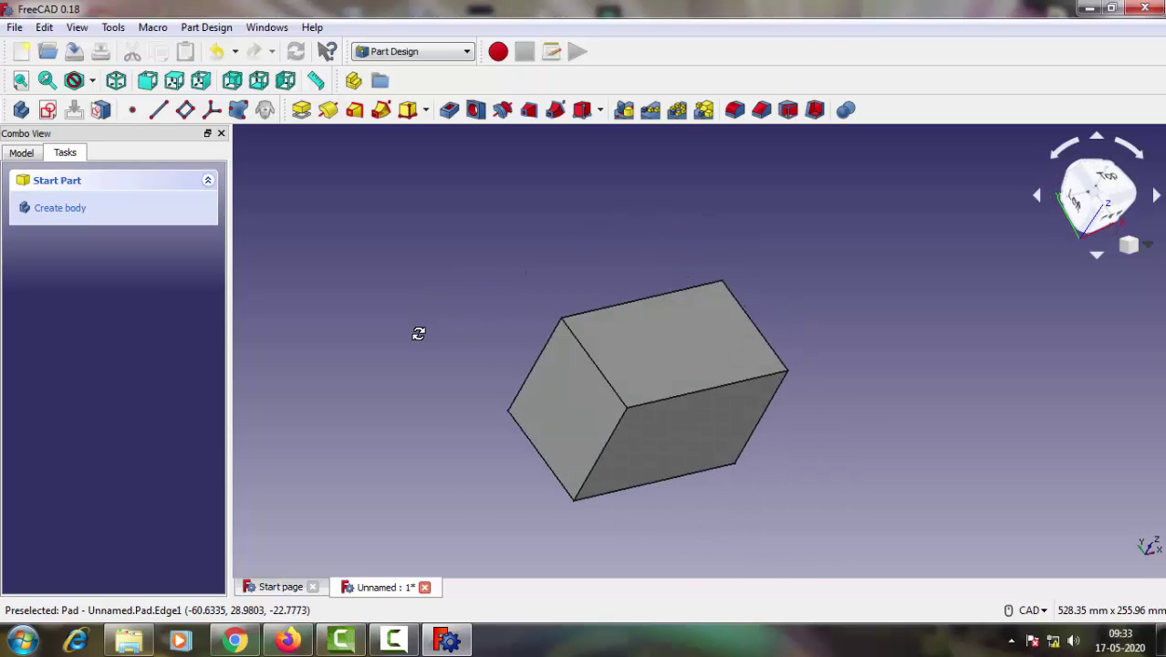
{"action": "left_click", "coordinate": [218, 53]}
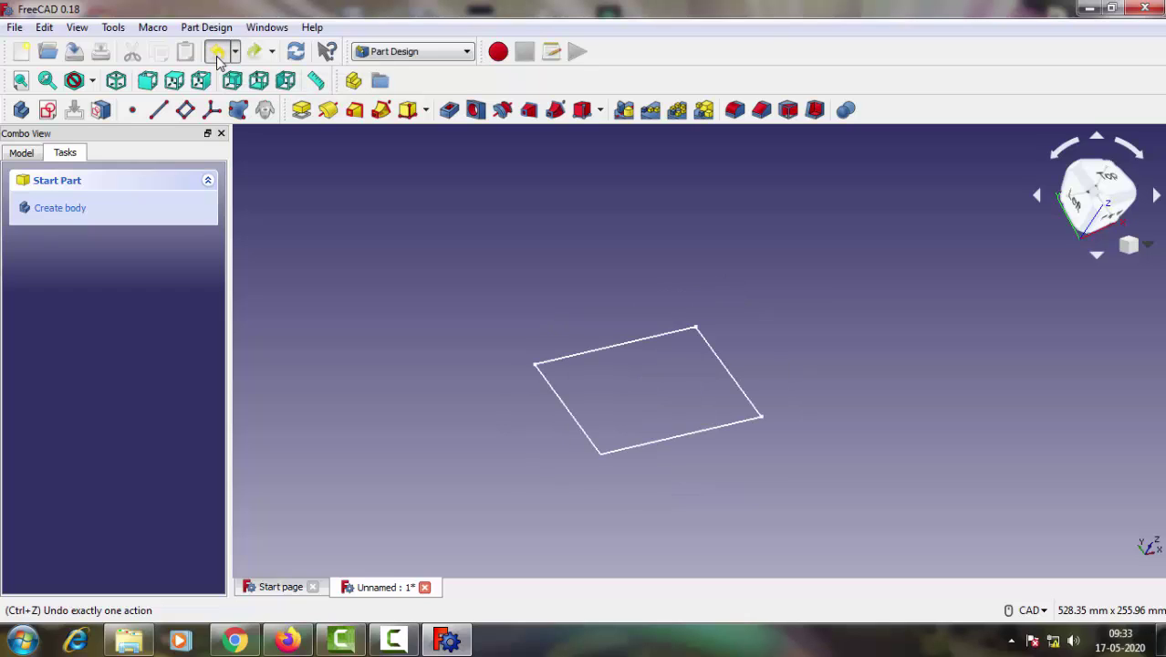
{"action": "left_click", "coordinate": [217, 53]}
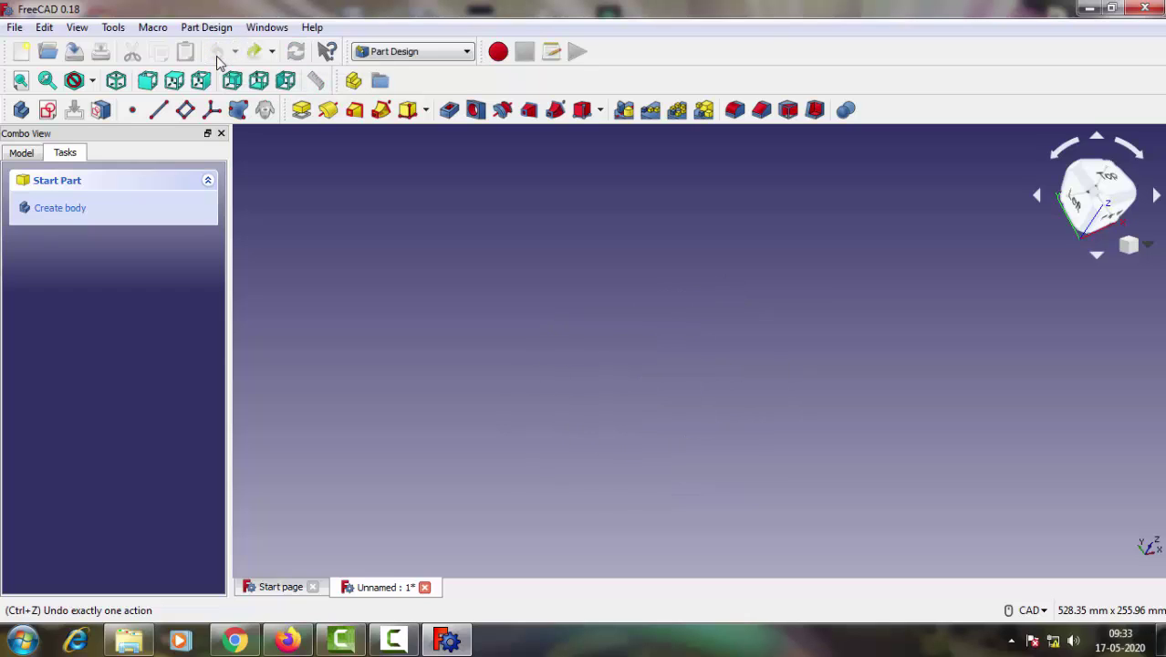
Start a new sketch on XY_Plane.
{"action": "left_click", "coordinate": [46, 110]}
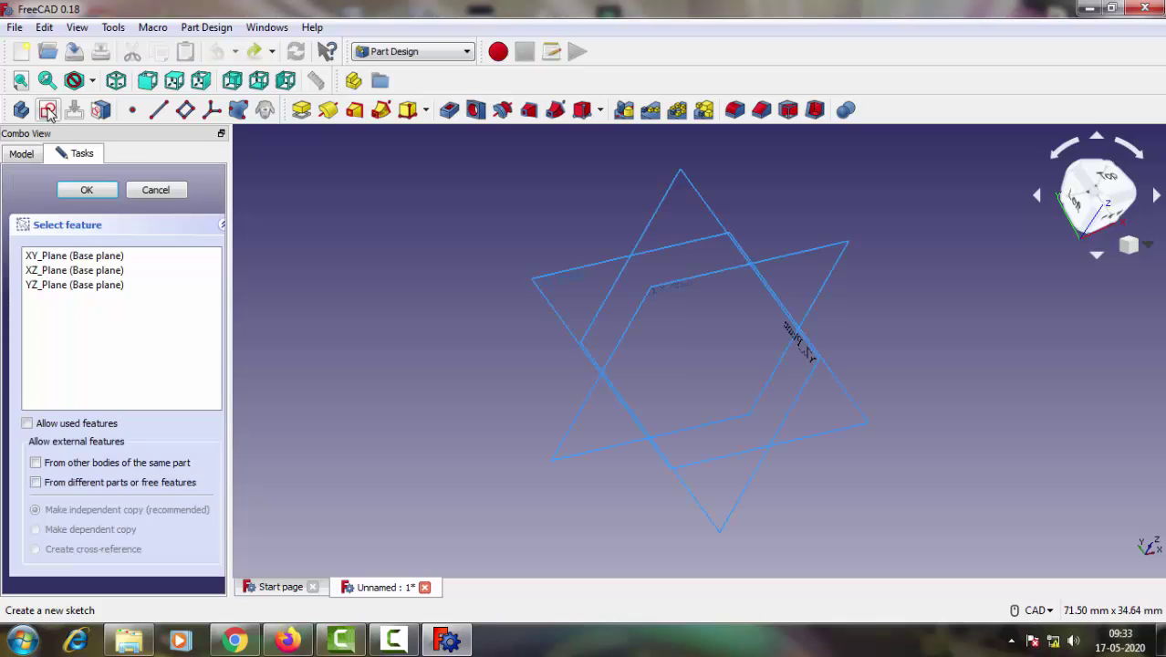
{"action": "left_click", "coordinate": [82, 255]}
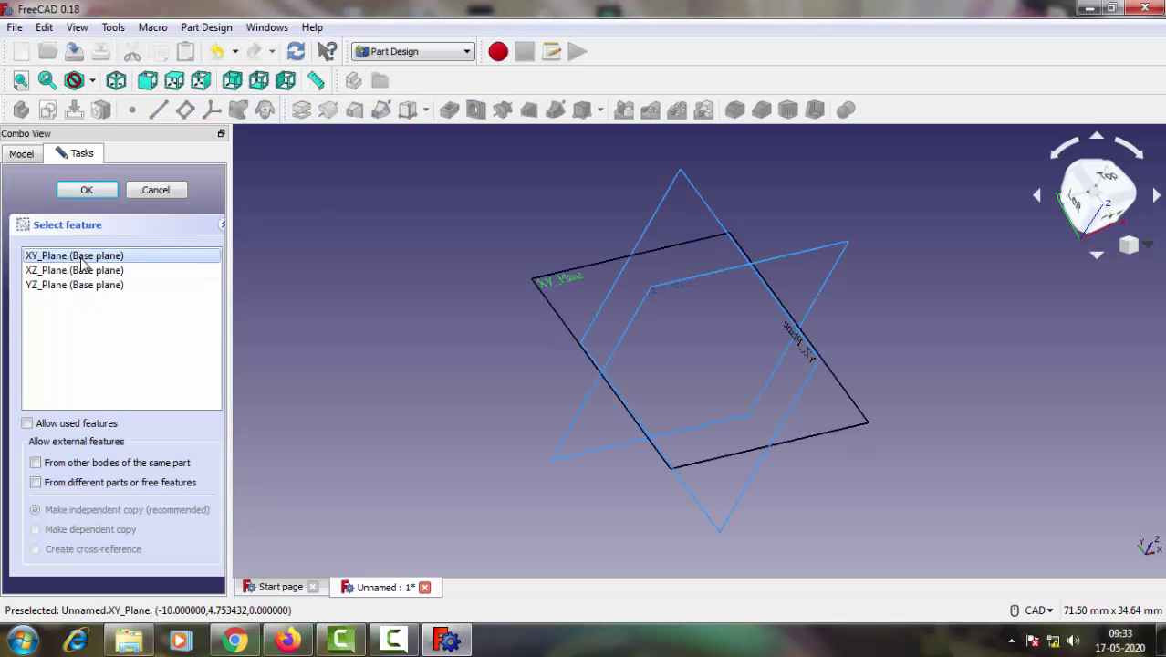
{"action": "left_click", "coordinate": [87, 189]}
{"action": "scroll", "coordinate": [641, 344], "scroll_direction": "down", "scroll_amount": 4}
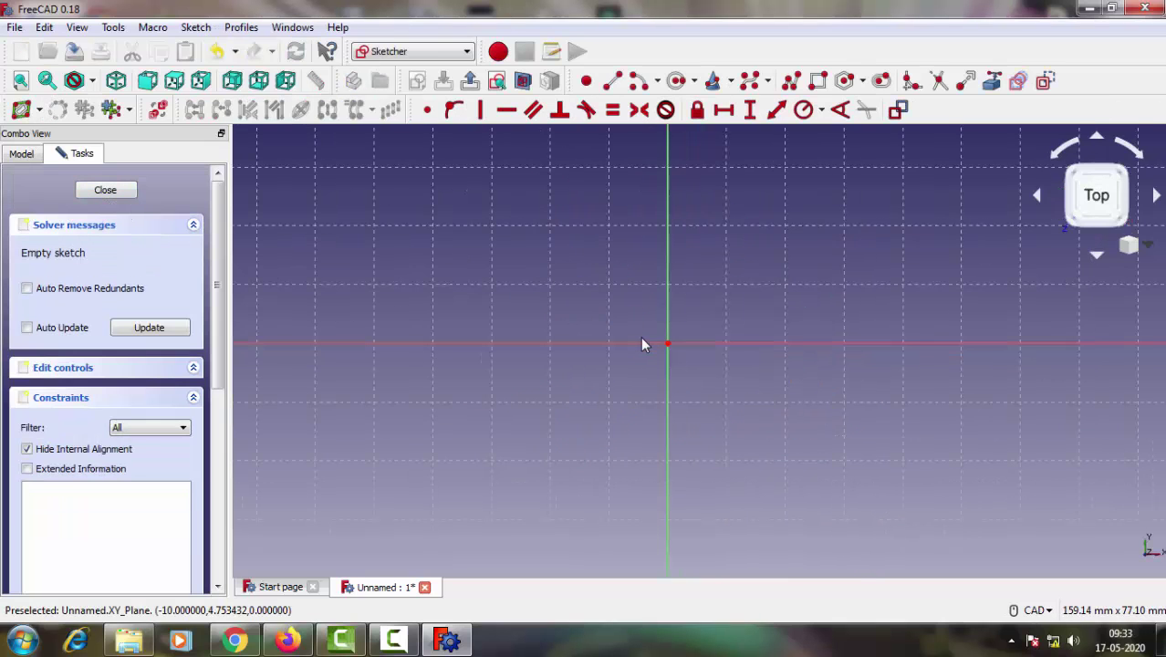
Draw a circle of about 34.7 mm radius centred on the origin and close the sketch.
{"action": "left_click", "coordinate": [676, 82]}
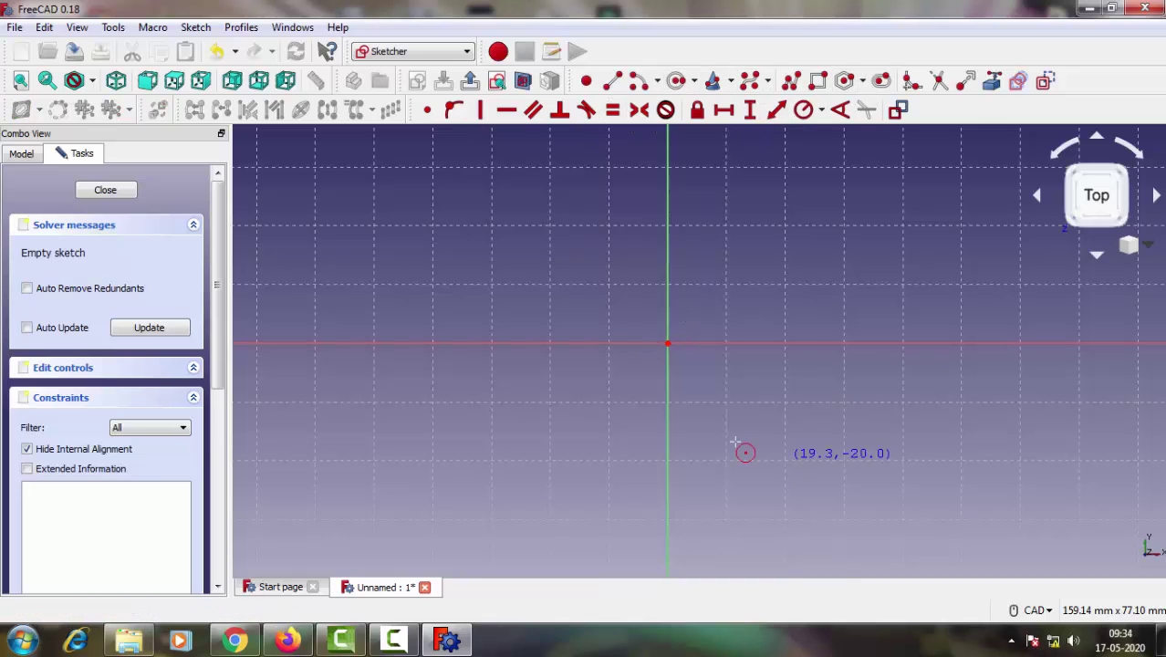
{"action": "left_click", "coordinate": [667, 343]}
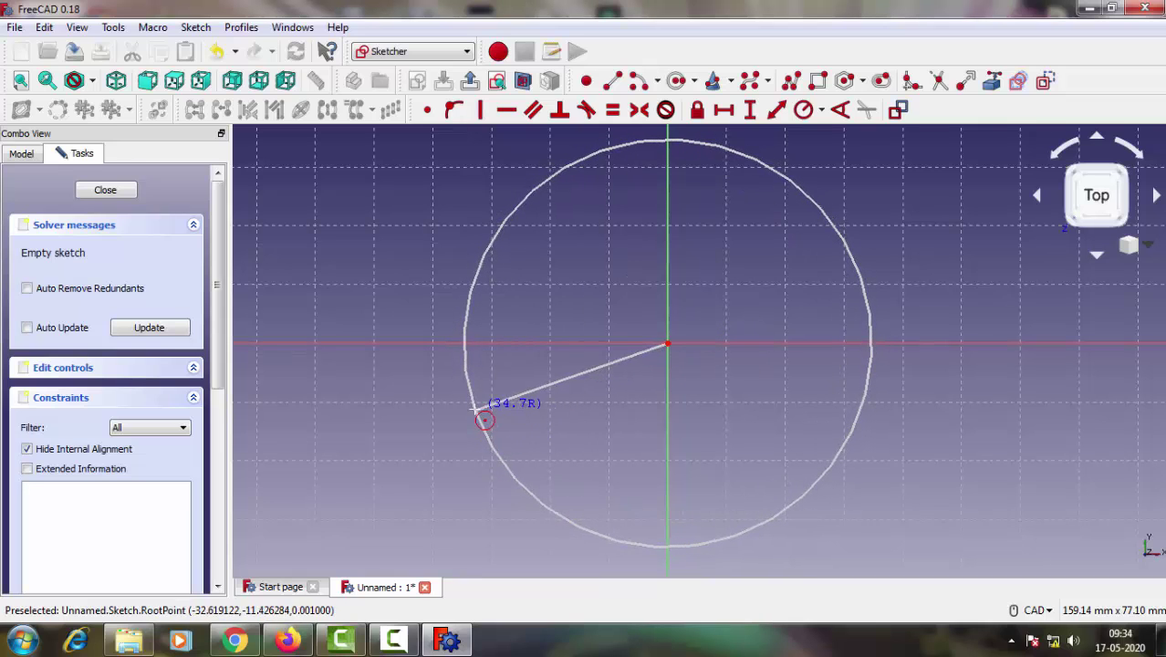
{"action": "left_click", "coordinate": [482, 408]}
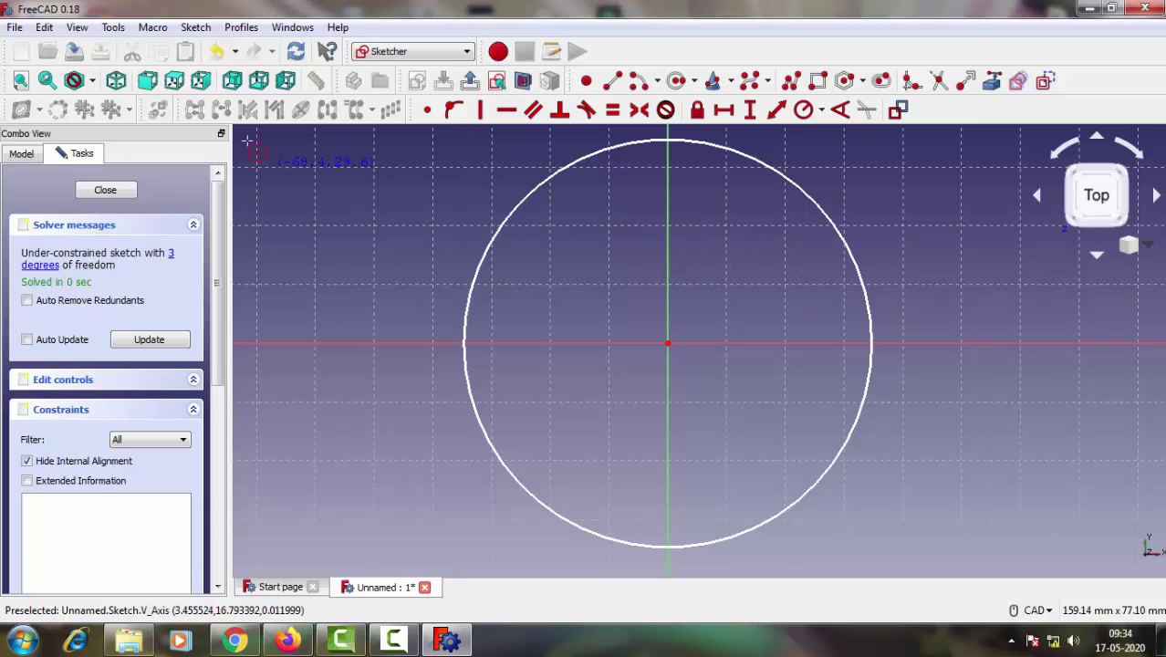
{"action": "left_click", "coordinate": [107, 191]}
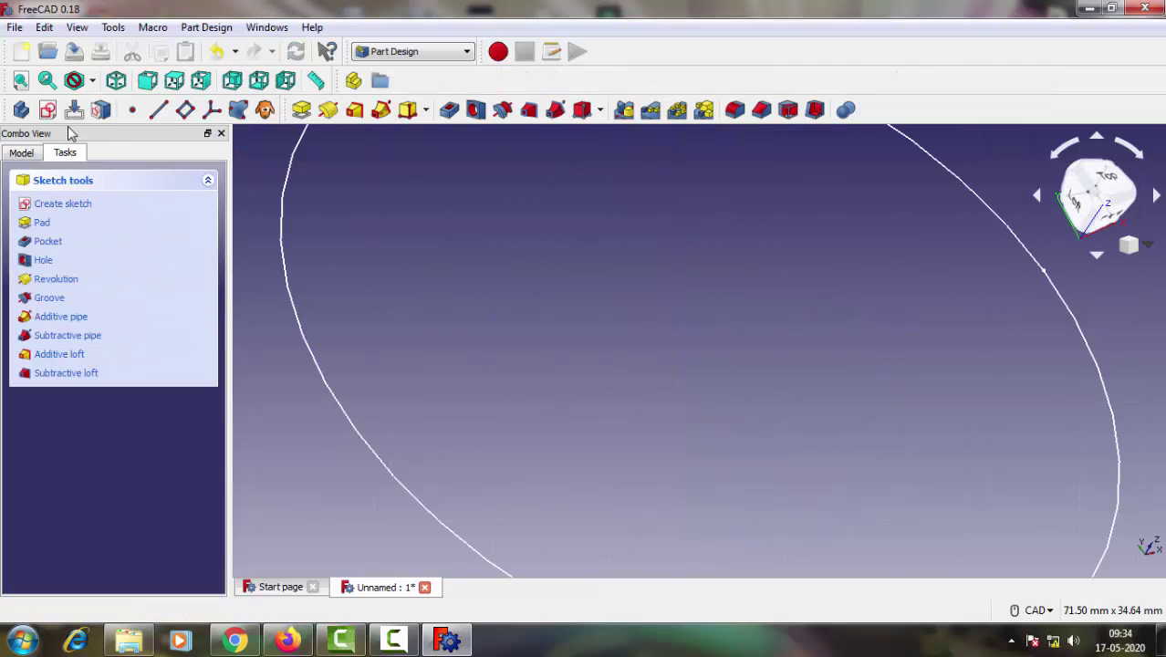
Pad the circle sketch with Symmetric to plane enabled.
{"action": "left_click", "coordinate": [301, 109]}
{"action": "scroll", "coordinate": [442, 294], "scroll_direction": "up", "scroll_amount": 1}
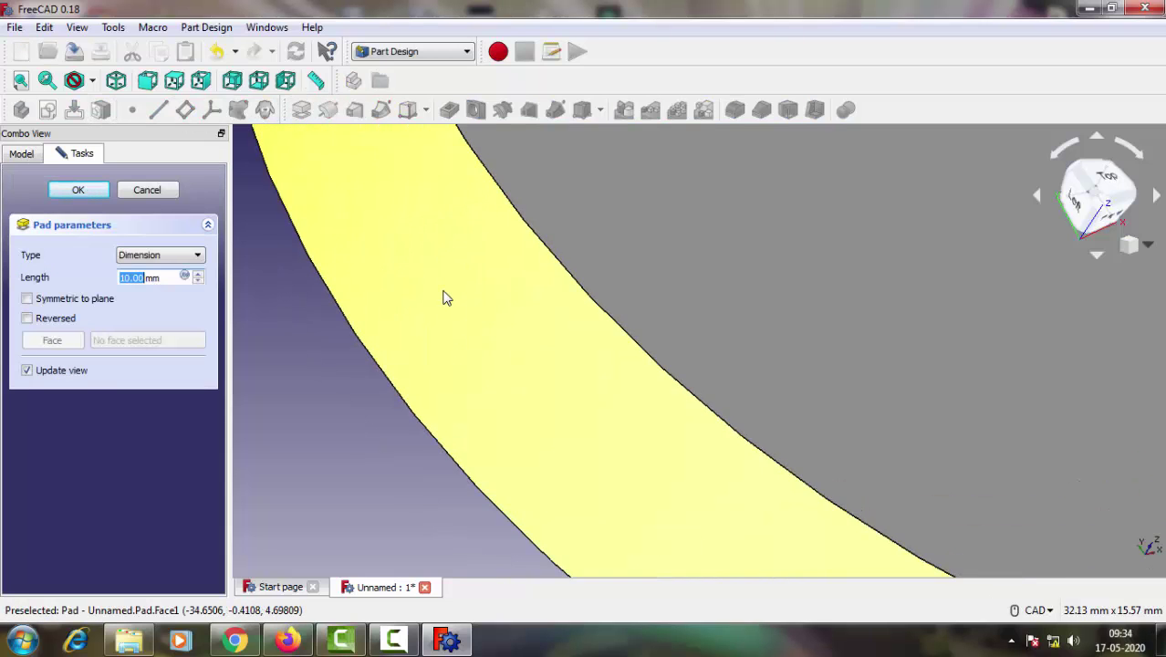
{"action": "scroll", "coordinate": [445, 298], "scroll_direction": "down", "scroll_amount": 5}
{"action": "middle_click_drag", "start_coordinate": [489, 239], "coordinate": [563, 326]}
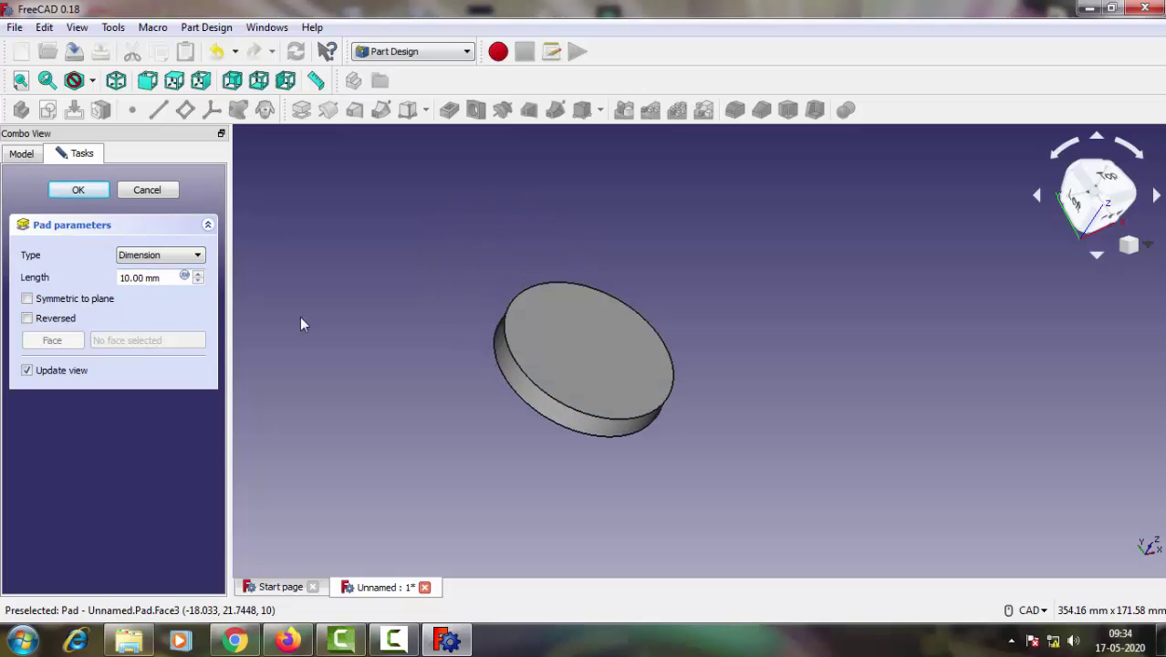
{"action": "left_click", "coordinate": [27, 299]}
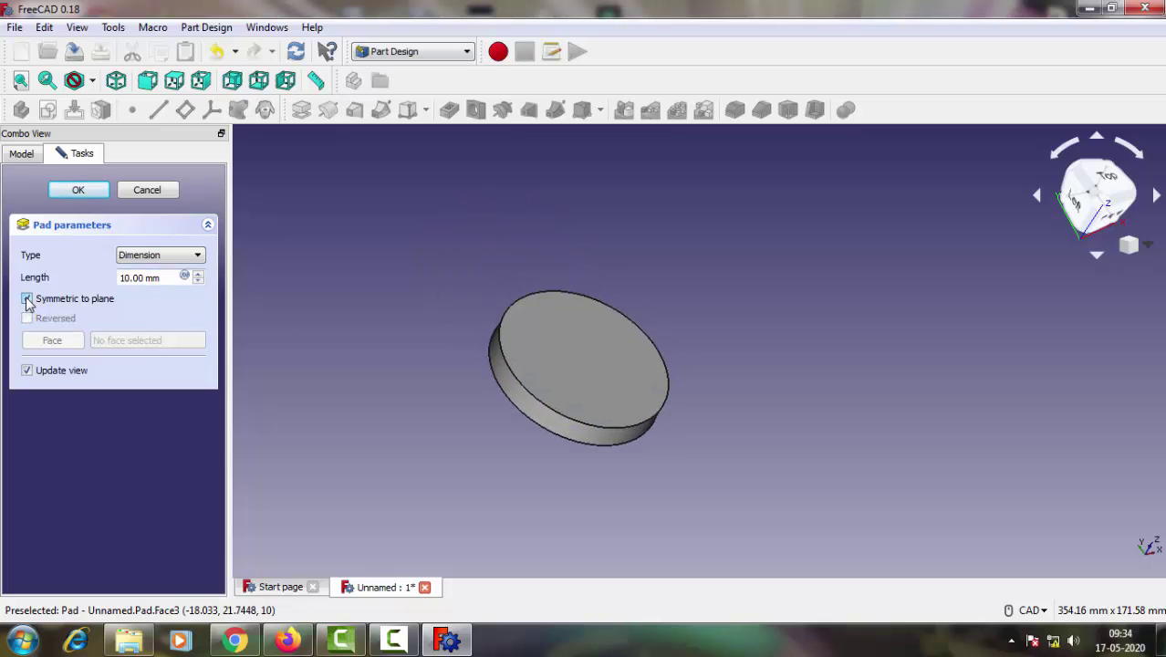
Raise the pad length with the spin-box arrow to about 101 mm.
{"action": "left_click", "coordinate": [199, 275]}
{"action": "left_click", "coordinate": [199, 276]}
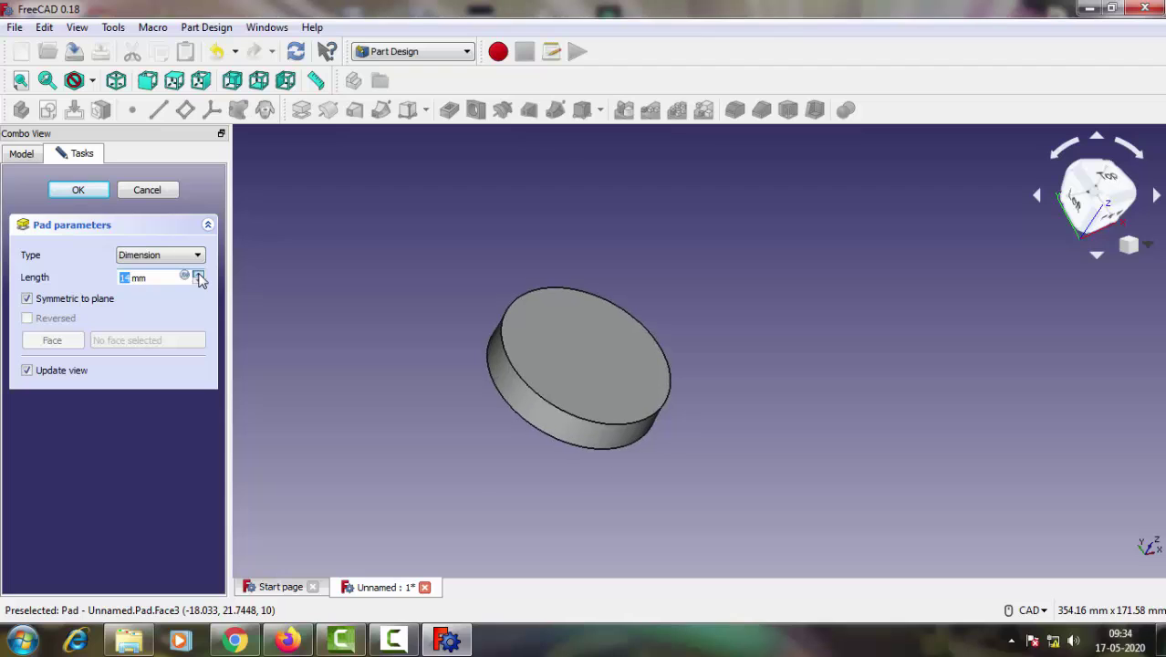
{"action": "left_click", "coordinate": [199, 275]}
{"action": "left_click", "coordinate": [199, 276]}
{"action": "left_click", "coordinate": [199, 275]}
{"action": "left_click", "coordinate": [199, 276]}
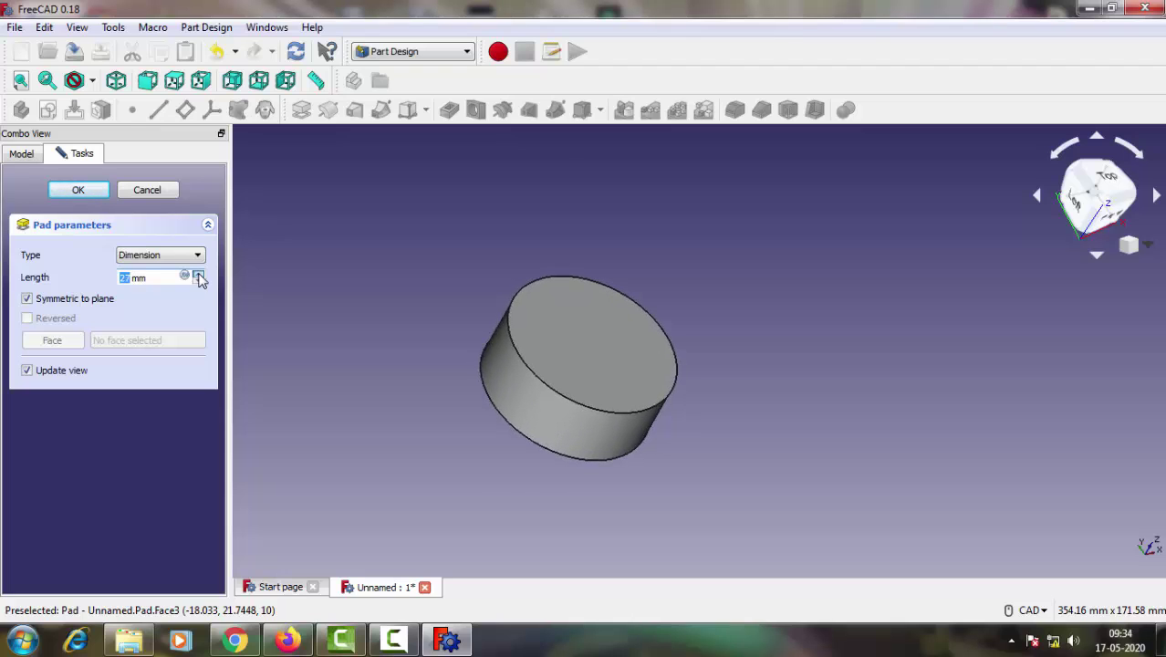
{"action": "left_click", "coordinate": [199, 275]}
{"action": "left_click", "coordinate": [198, 276]}
{"action": "left_click", "coordinate": [199, 275]}
{"action": "left_click", "coordinate": [199, 276]}
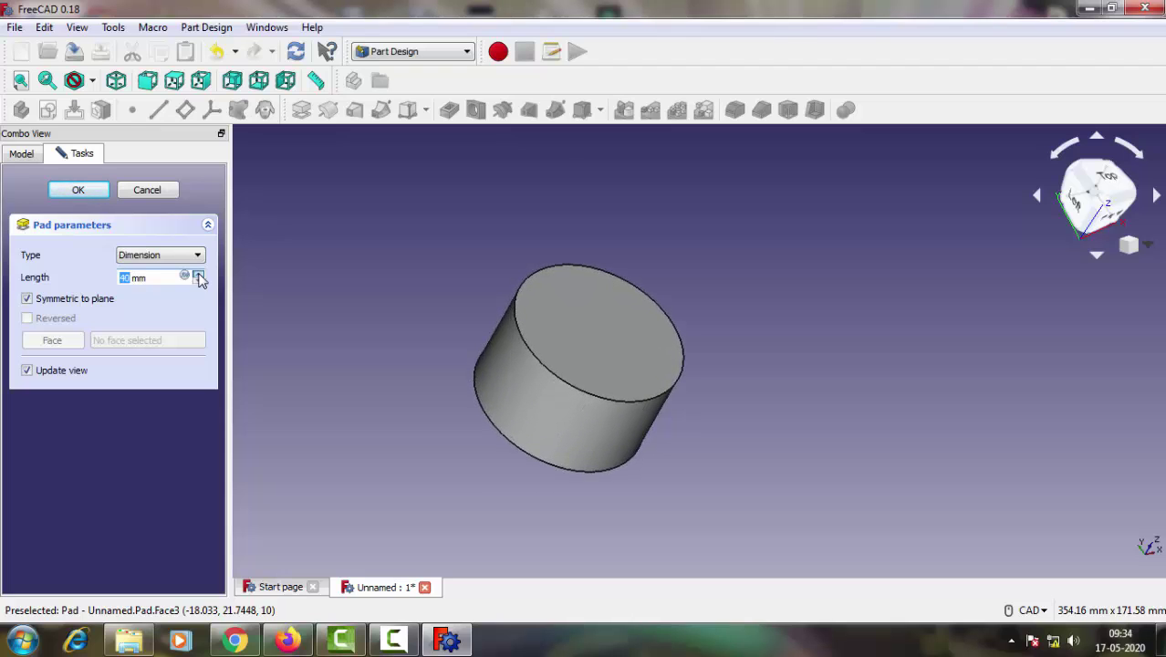
{"action": "left_click", "coordinate": [198, 275]}
{"action": "left_click", "coordinate": [198, 276]}
{"action": "left_click", "coordinate": [199, 275]}
{"action": "left_click", "coordinate": [199, 275]}
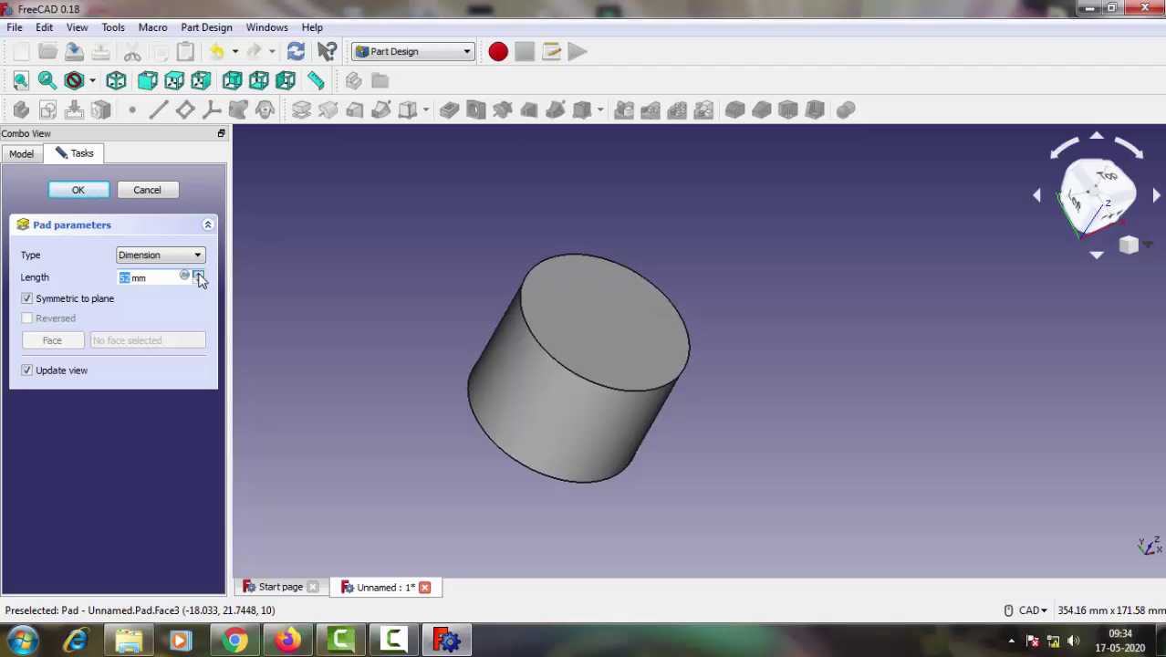
{"action": "left_click", "coordinate": [199, 276]}
{"action": "left_click", "coordinate": [199, 276]}
{"action": "left_click", "coordinate": [199, 275]}
{"action": "left_click", "coordinate": [199, 276]}
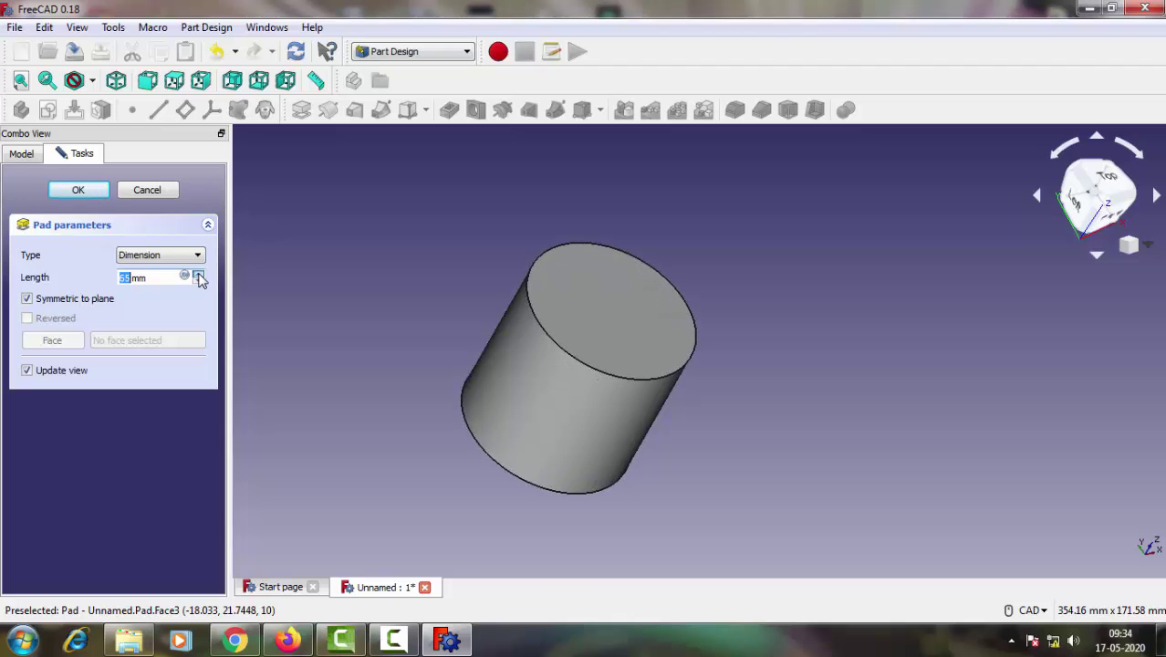
{"action": "left_click", "coordinate": [199, 275]}
{"action": "left_click", "coordinate": [199, 276]}
{"action": "left_click", "coordinate": [199, 276]}
{"action": "left_click", "coordinate": [199, 276]}
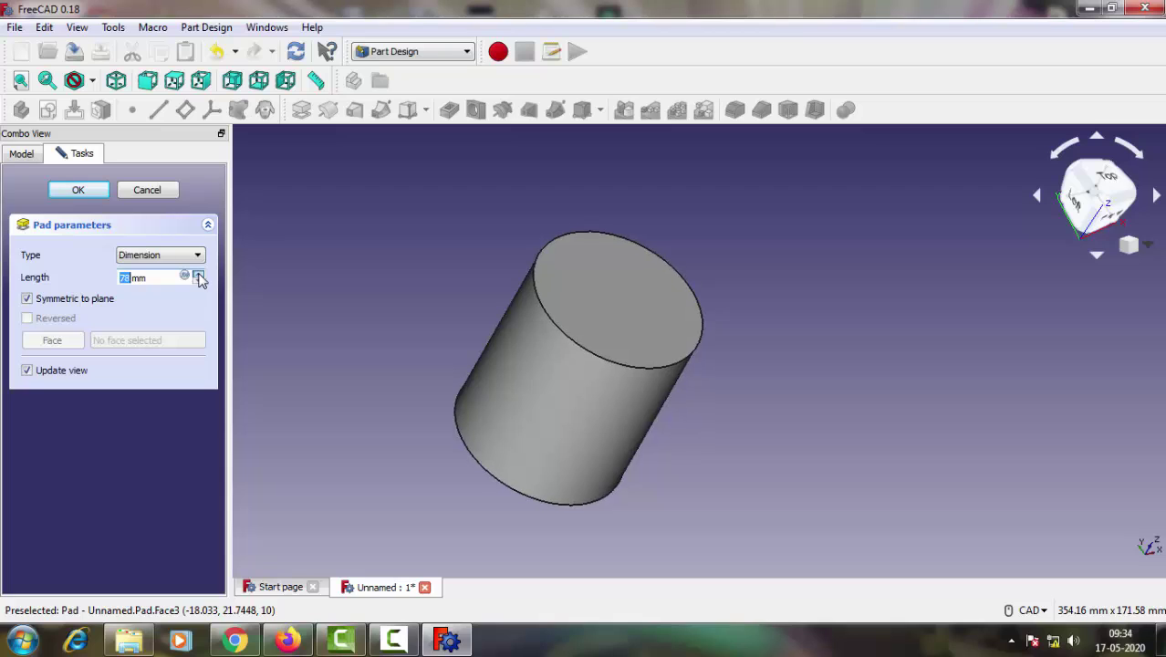
{"action": "left_click", "coordinate": [199, 275]}
{"action": "left_click", "coordinate": [199, 276]}
{"action": "left_click", "coordinate": [199, 275]}
{"action": "left_click", "coordinate": [199, 276]}
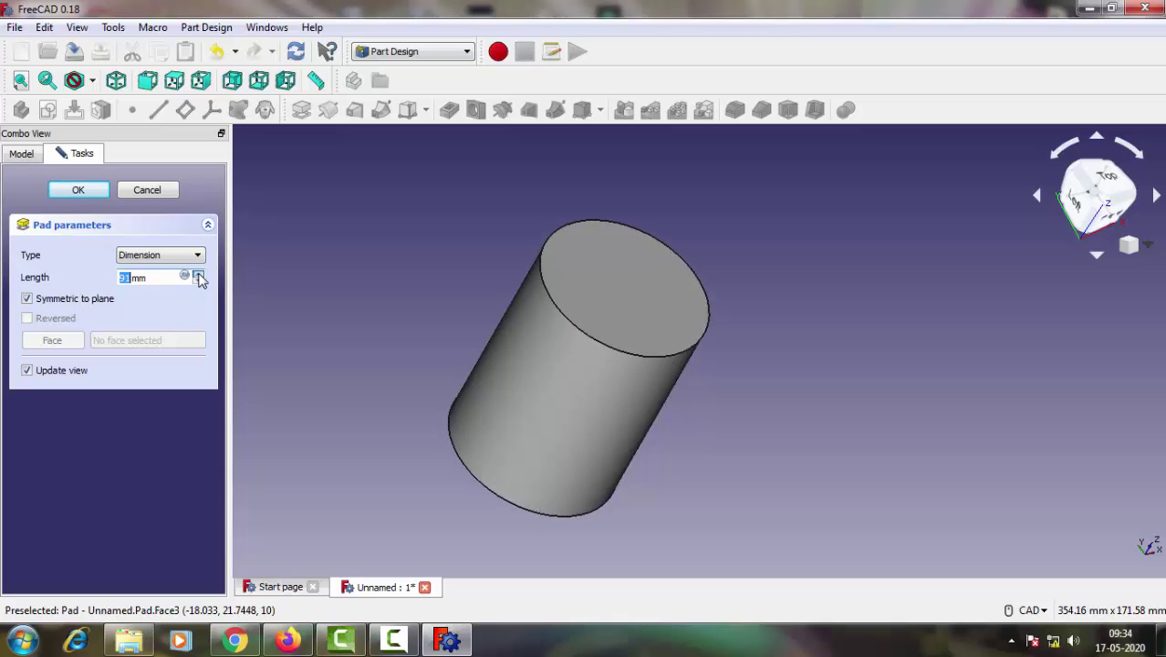
{"action": "left_click", "coordinate": [199, 275]}
{"action": "left_click", "coordinate": [199, 275]}
{"action": "left_click", "coordinate": [199, 276]}
{"action": "left_click", "coordinate": [198, 275]}
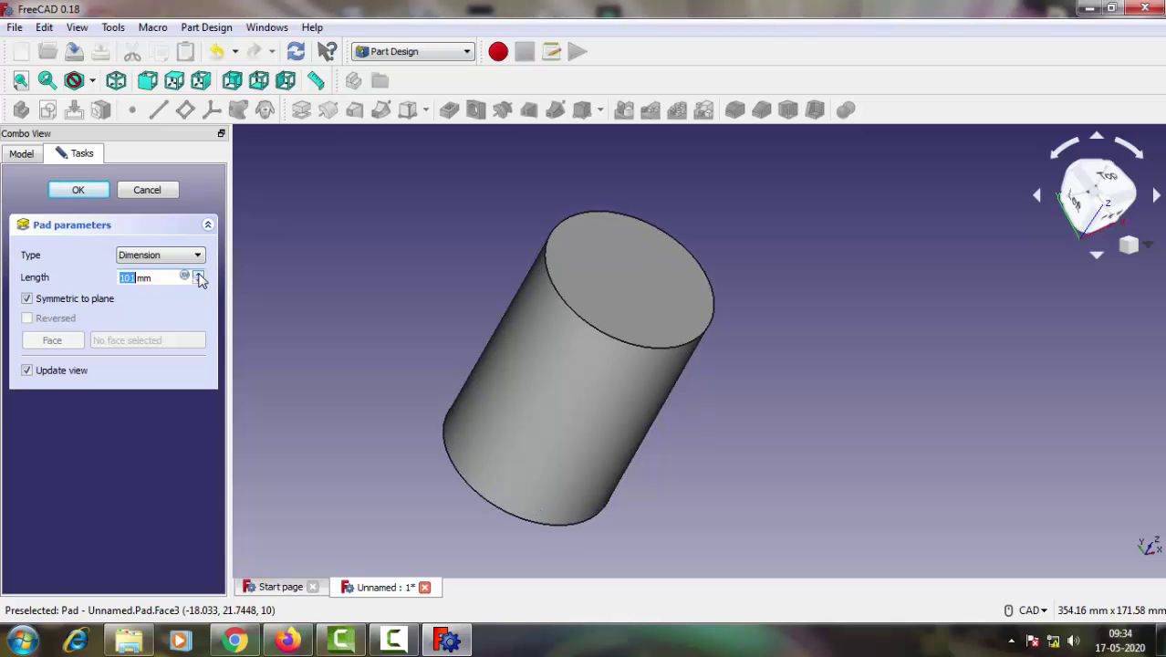
{"action": "left_click", "coordinate": [199, 277]}
Confirm the symmetric cylinder pad, then undo both the pad and the circle sketch.
{"action": "left_click", "coordinate": [80, 189]}
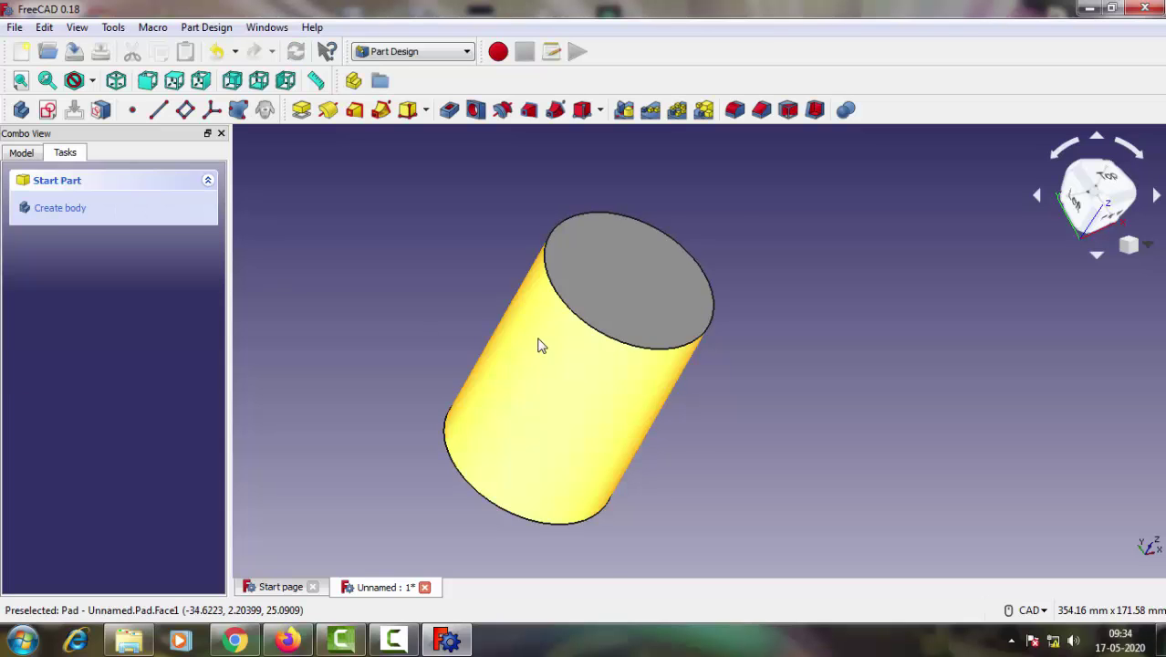
{"action": "mouse_move", "coordinate": [788, 339]}
{"action": "middle_mouse_down"}
{"action": "mouse_move", "coordinate": [622, 303]}
{"action": "mouse_move", "coordinate": [671, 404]}
{"action": "mouse_move", "coordinate": [838, 346]}
{"action": "mouse_move", "coordinate": [853, 242]}
{"action": "mouse_move", "coordinate": [611, 308]}
{"action": "mouse_move", "coordinate": [572, 333]}
{"action": "mouse_move", "coordinate": [570, 377]}
{"action": "mouse_move", "coordinate": [593, 313]}
{"action": "middle_mouse_up"}
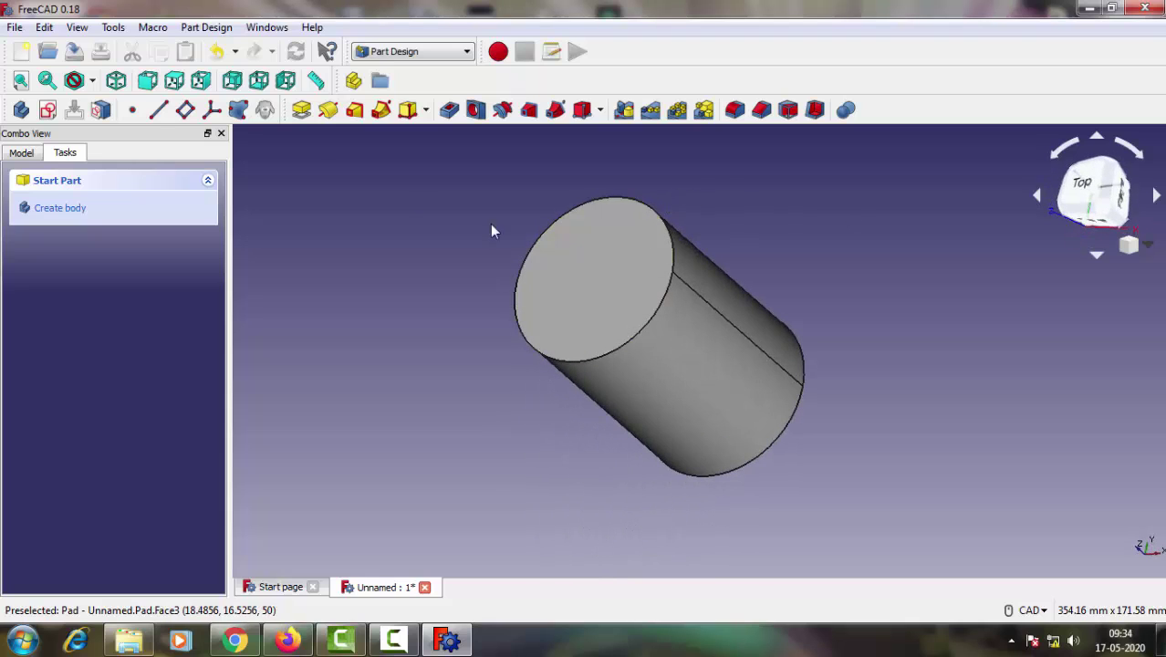
{"action": "left_click", "coordinate": [215, 52]}
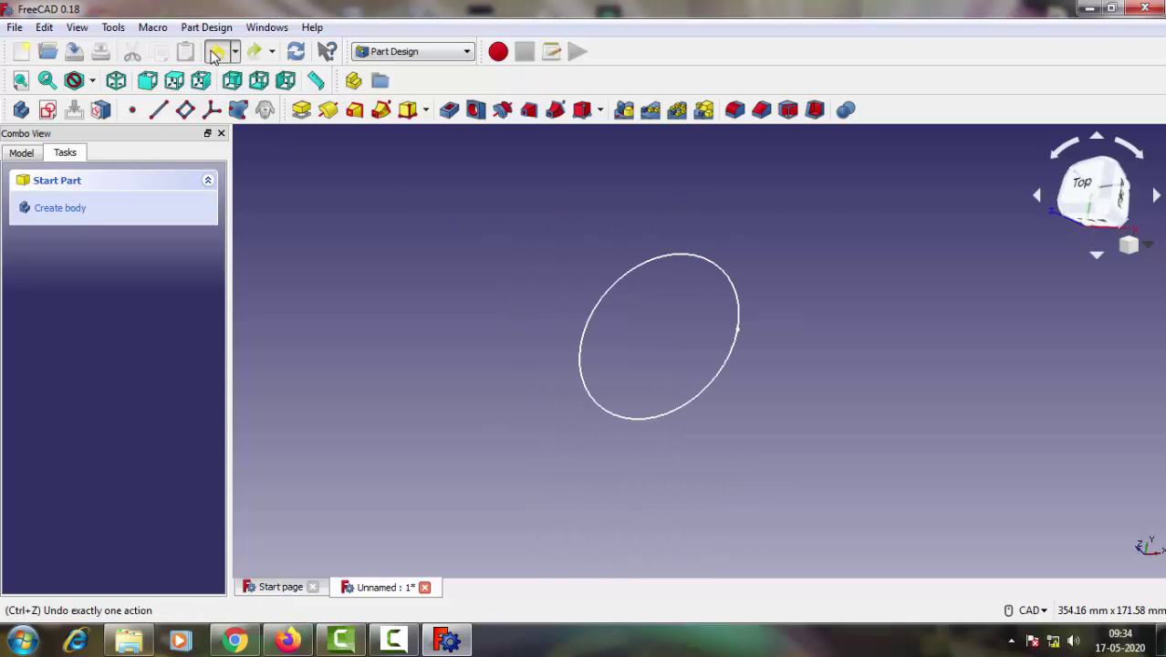
{"action": "left_click", "coordinate": [216, 52]}
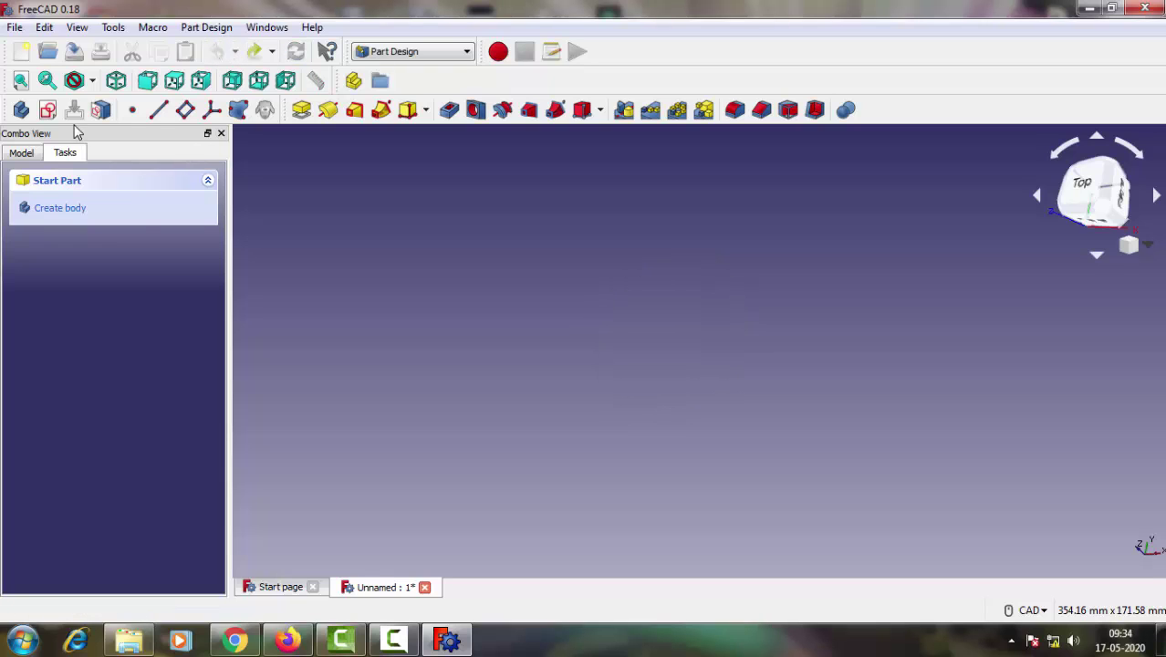
Start another new sketch on XY_Plane.
{"action": "left_click", "coordinate": [47, 109]}
{"action": "left_click", "coordinate": [107, 257]}
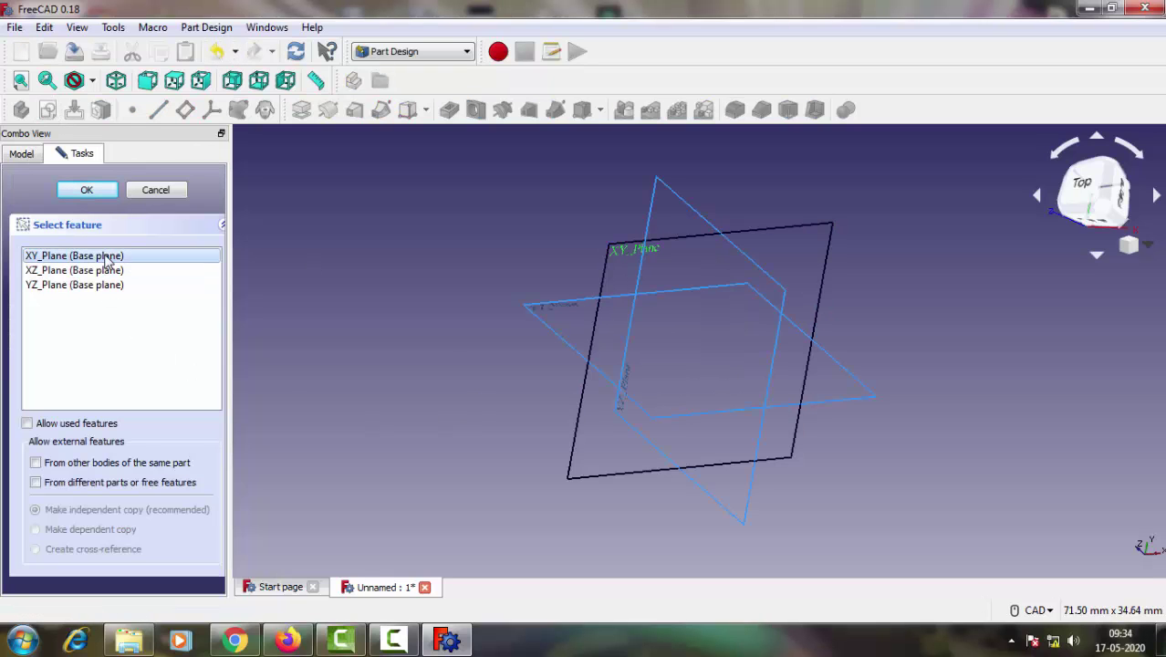
{"action": "left_click", "coordinate": [92, 191]}
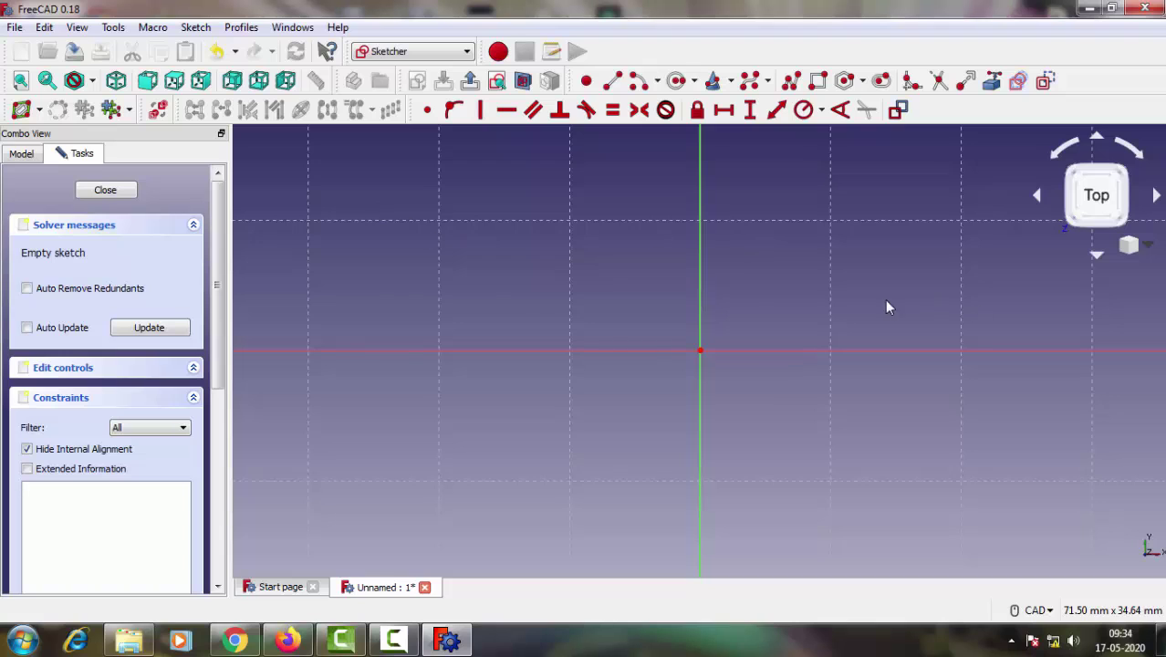
{"action": "scroll", "coordinate": [845, 310], "scroll_direction": "down", "scroll_amount": 2}
{"action": "scroll", "coordinate": [845, 310], "scroll_direction": "down", "scroll_amount": 2}
{"action": "scroll", "coordinate": [845, 310], "scroll_direction": "up", "scroll_amount": 2}
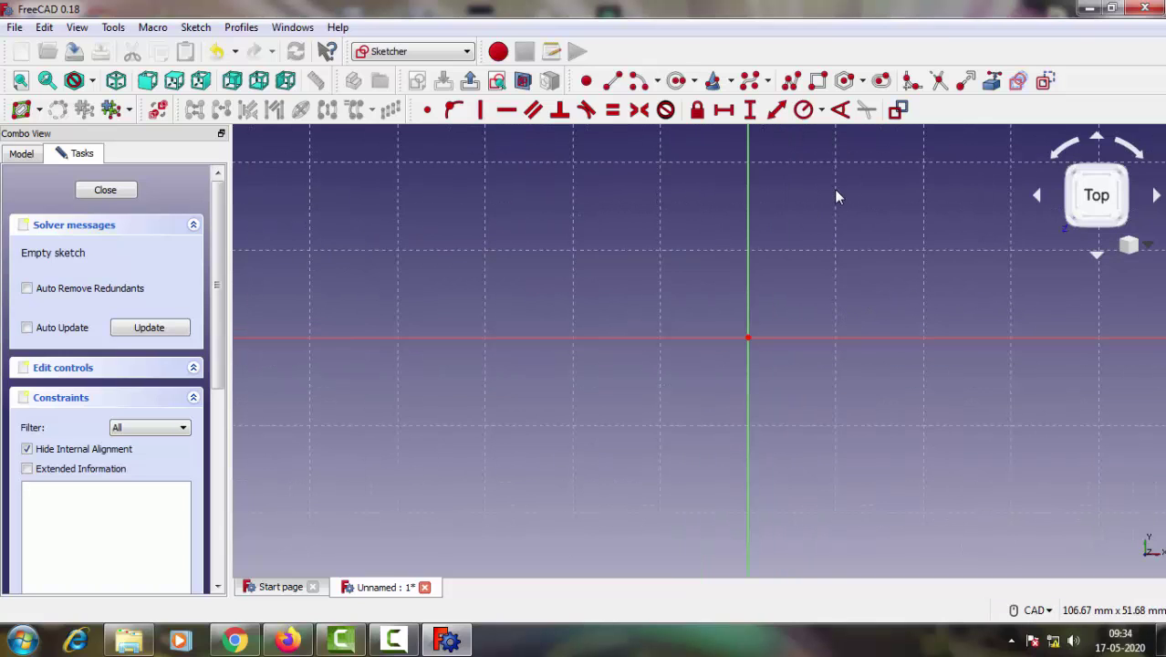
Draw a regular hexagon centred on the origin and close the sketch.
{"action": "left_click", "coordinate": [861, 82]}
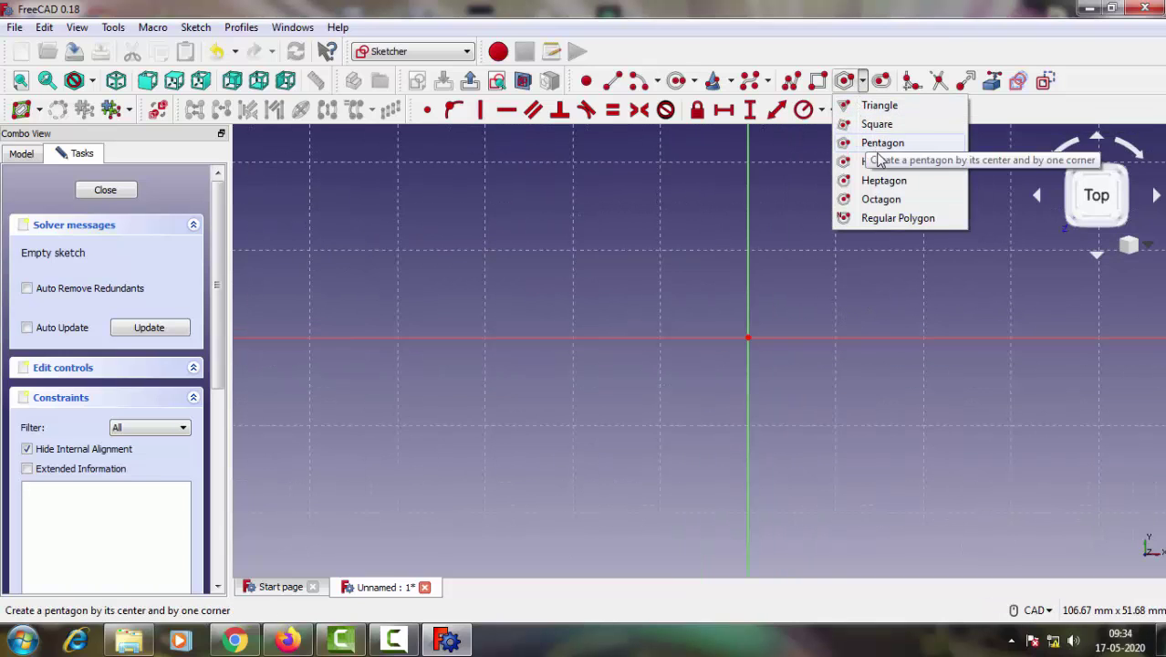
{"action": "left_click", "coordinate": [883, 164]}
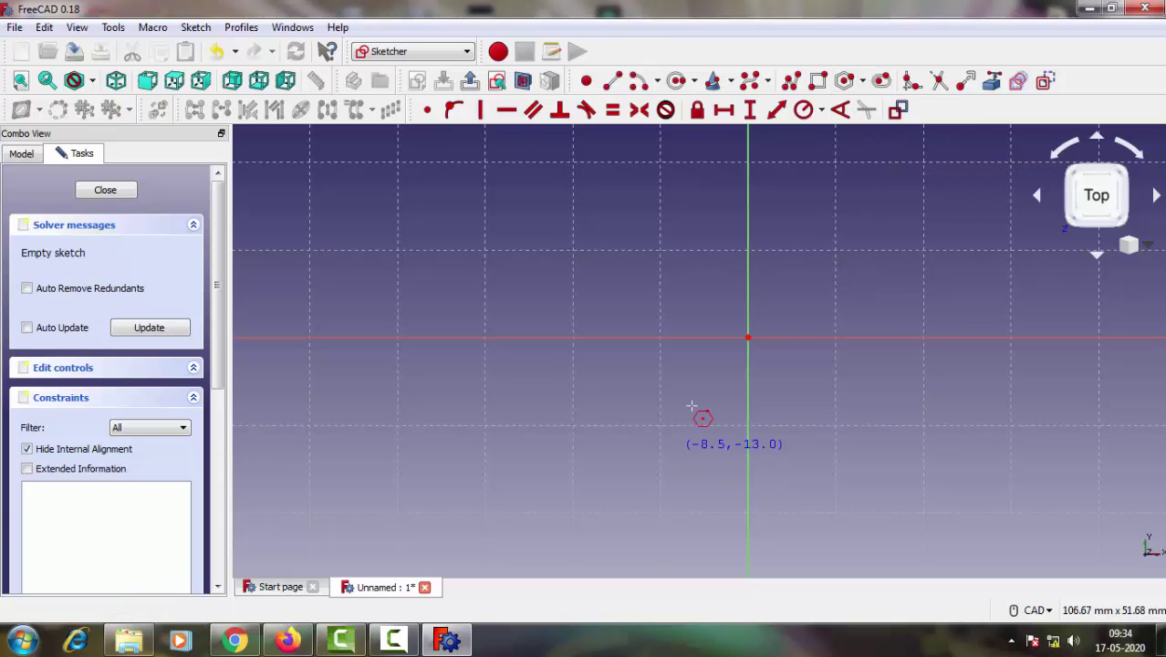
{"action": "left_click", "coordinate": [748, 338]}
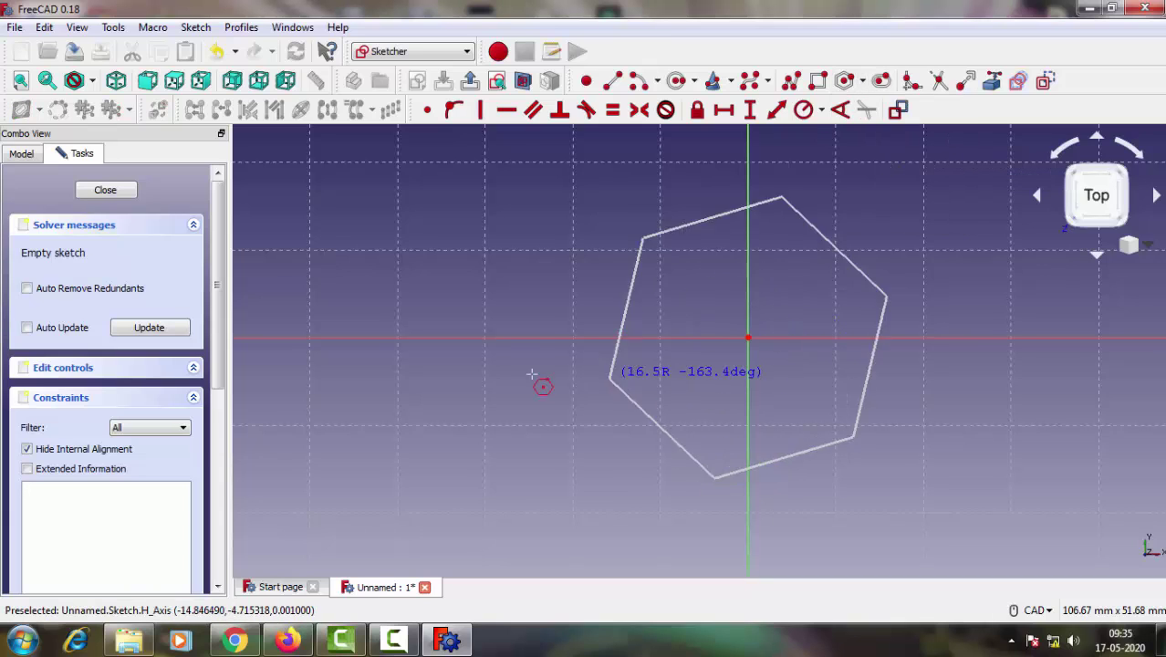
{"action": "left_click", "coordinate": [482, 338]}
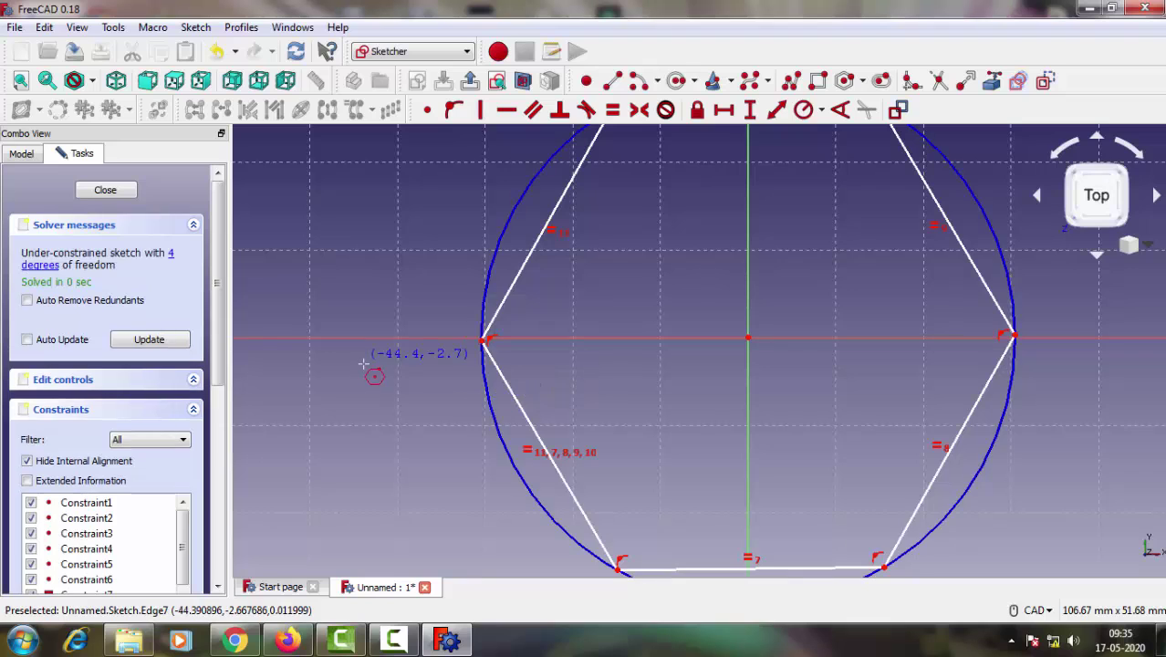
{"action": "left_click", "coordinate": [103, 191]}
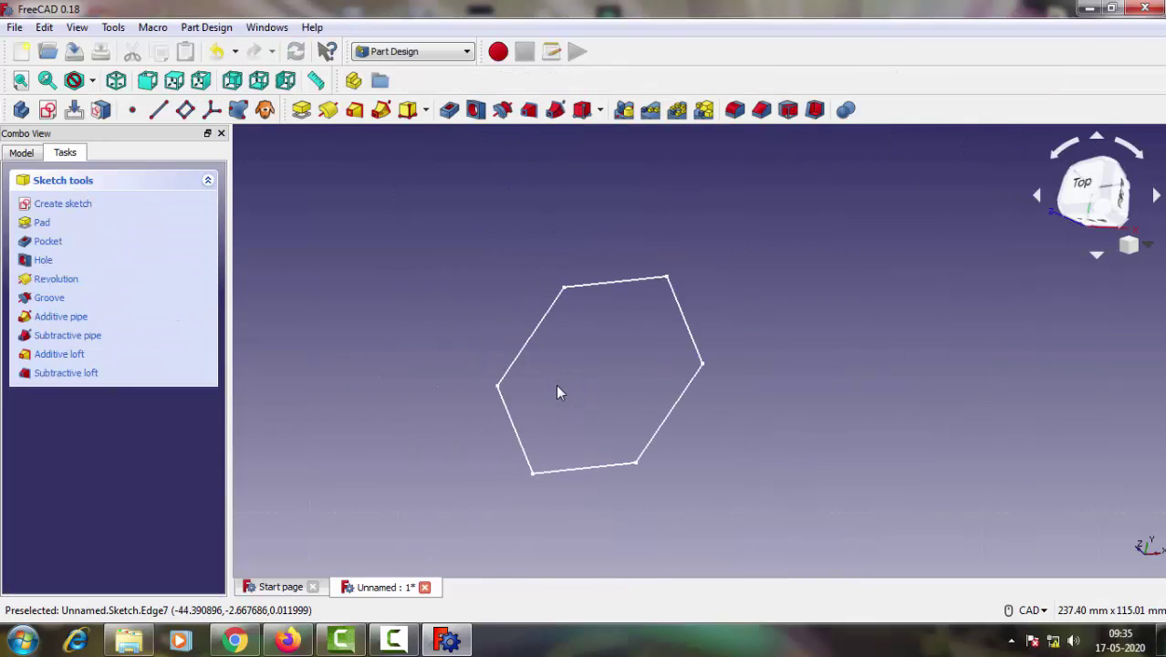
Pad the hexagon 25 mm, symmetric to its sketch plane, and confirm.
{"action": "mouse_move", "coordinate": [555, 438]}
{"action": "middle_mouse_down"}
{"action": "mouse_move", "coordinate": [553, 396]}
{"action": "mouse_move", "coordinate": [577, 352]}
{"action": "mouse_move", "coordinate": [581, 360]}
{"action": "middle_mouse_up"}
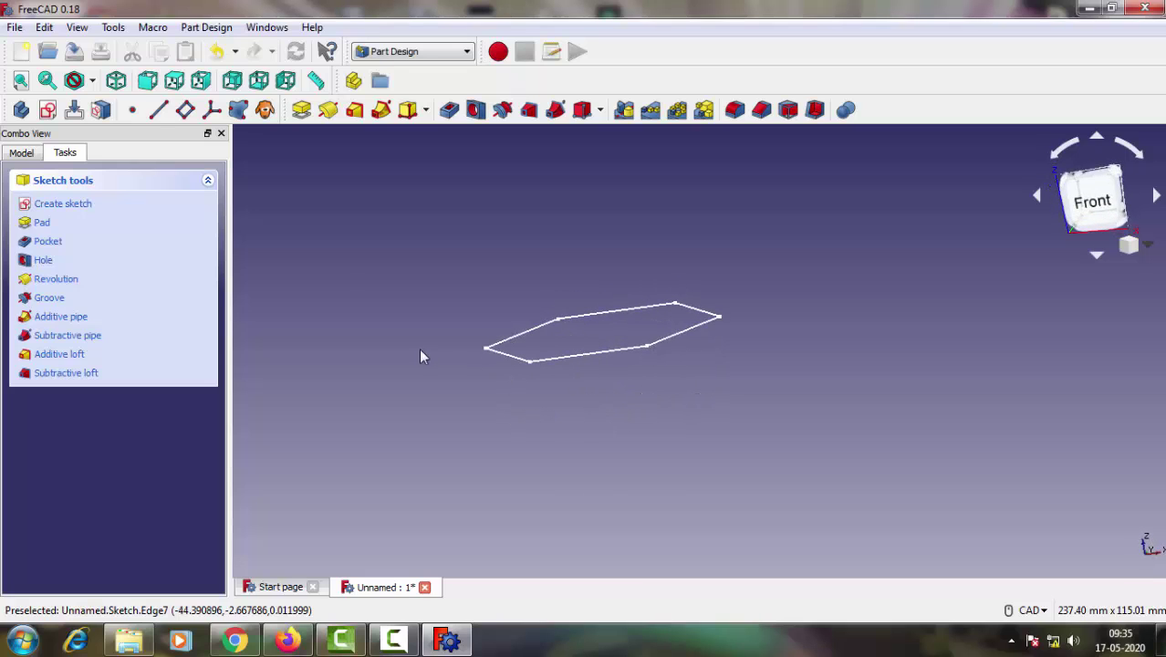
{"action": "left_click", "coordinate": [306, 111]}
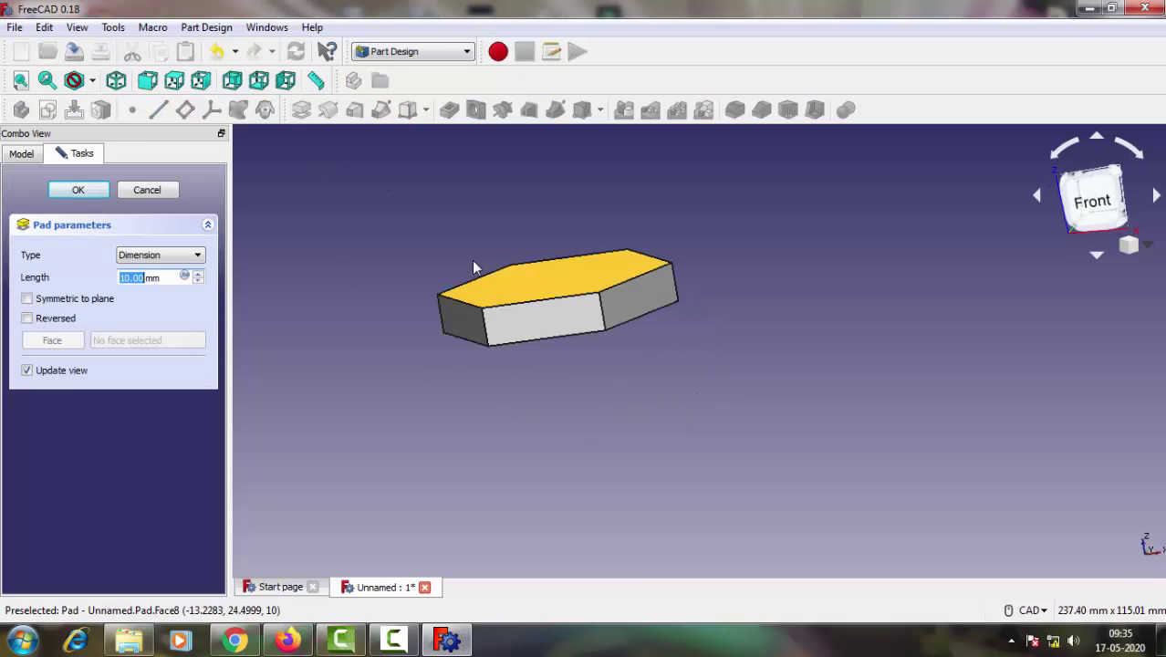
{"action": "left_click", "coordinate": [28, 299]}
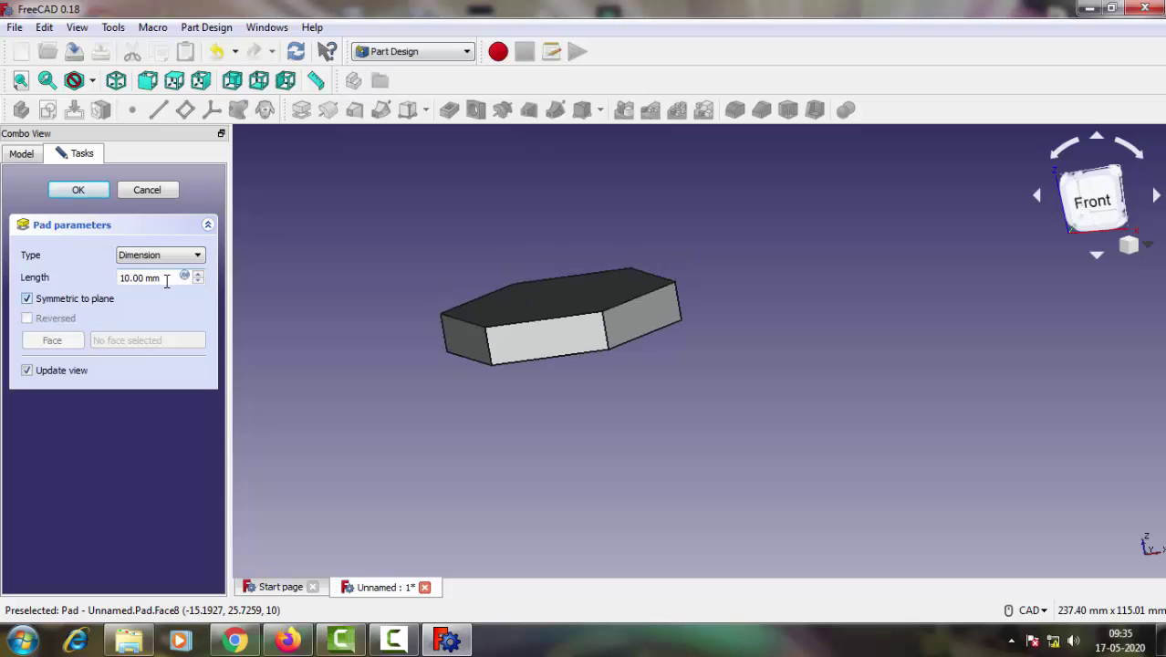
{"action": "left_click", "coordinate": [199, 276]}
{"action": "left_click", "coordinate": [198, 276]}
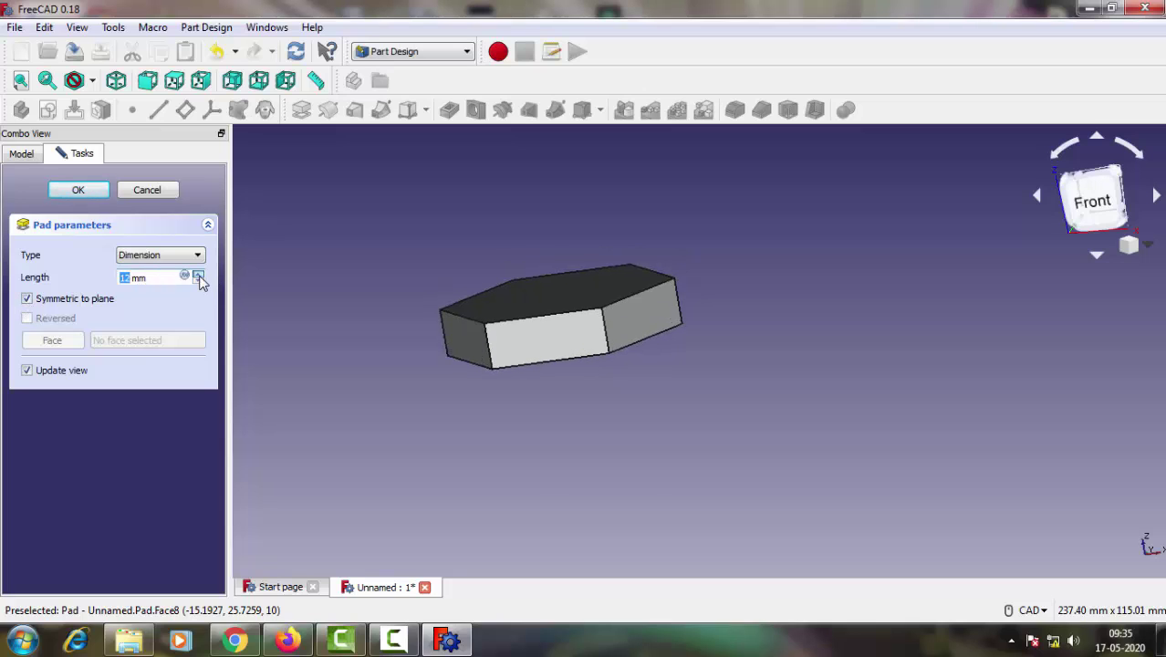
{"action": "left_click", "coordinate": [199, 275]}
{"action": "left_click", "coordinate": [198, 275]}
{"action": "left_click", "coordinate": [199, 276]}
{"action": "left_click", "coordinate": [199, 276]}
{"action": "left_click", "coordinate": [199, 276]}
{"action": "left_click", "coordinate": [199, 275]}
{"action": "left_click", "coordinate": [199, 276]}
{"action": "left_click", "coordinate": [199, 275]}
{"action": "left_click", "coordinate": [199, 275]}
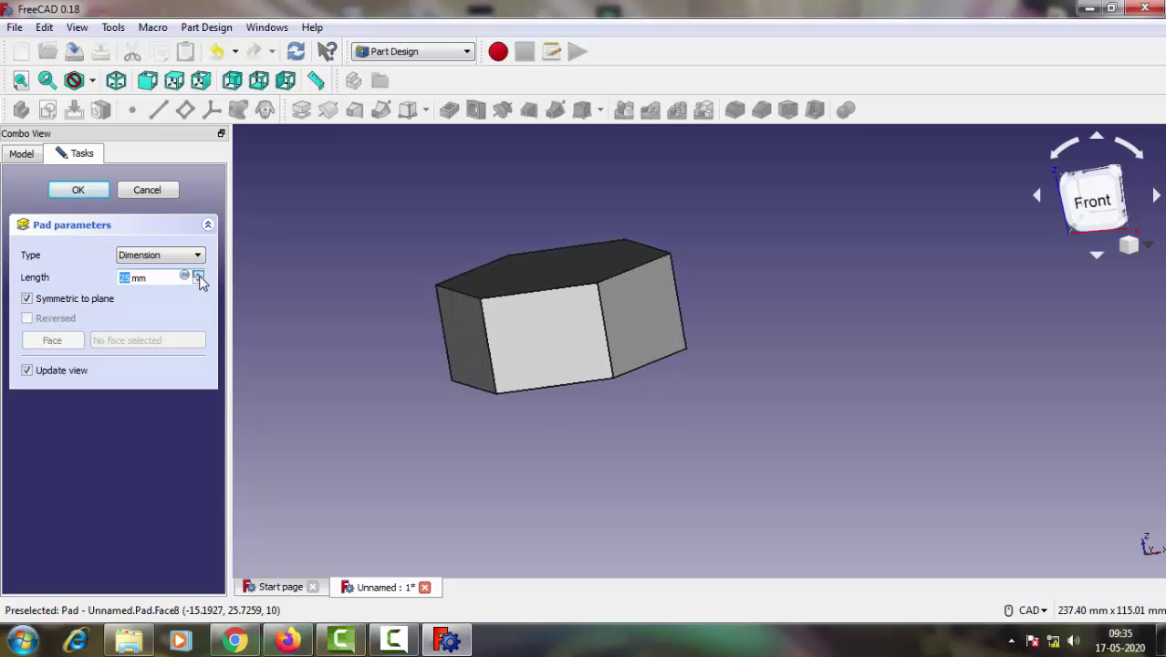
{"action": "left_click", "coordinate": [80, 190]}
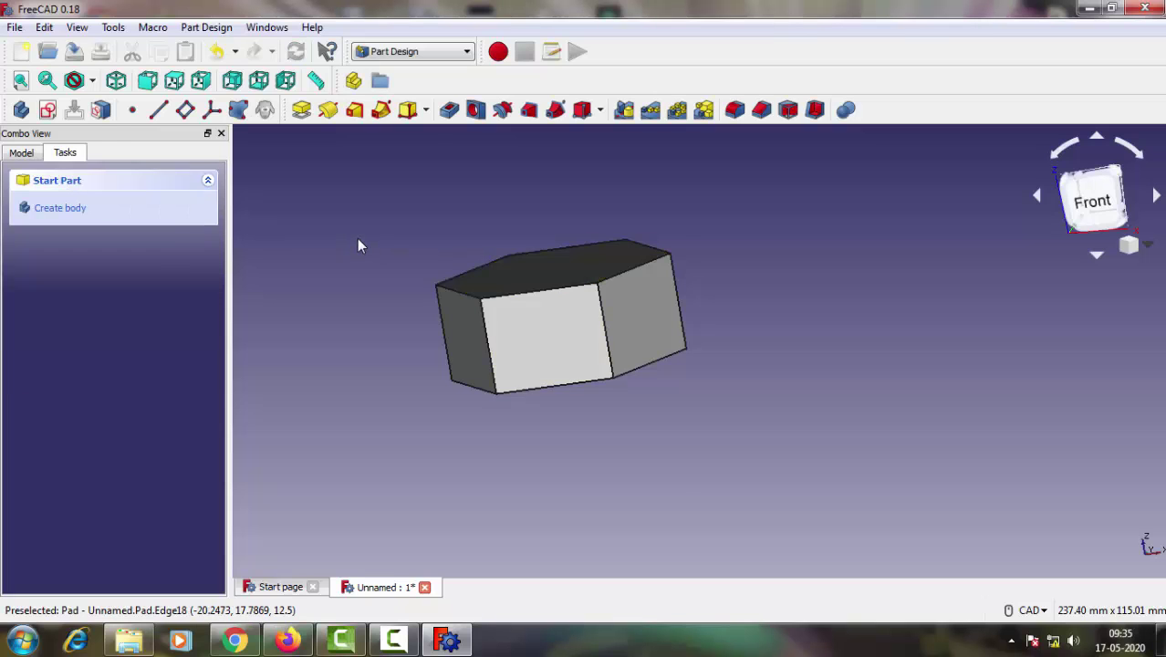
{"action": "mouse_move", "coordinate": [357, 238]}
{"action": "middle_mouse_down"}
{"action": "mouse_move", "coordinate": [455, 286]}
{"action": "mouse_move", "coordinate": [523, 262]}
{"action": "mouse_move", "coordinate": [473, 304]}
{"action": "mouse_move", "coordinate": [416, 244]}
{"action": "middle_mouse_up"}
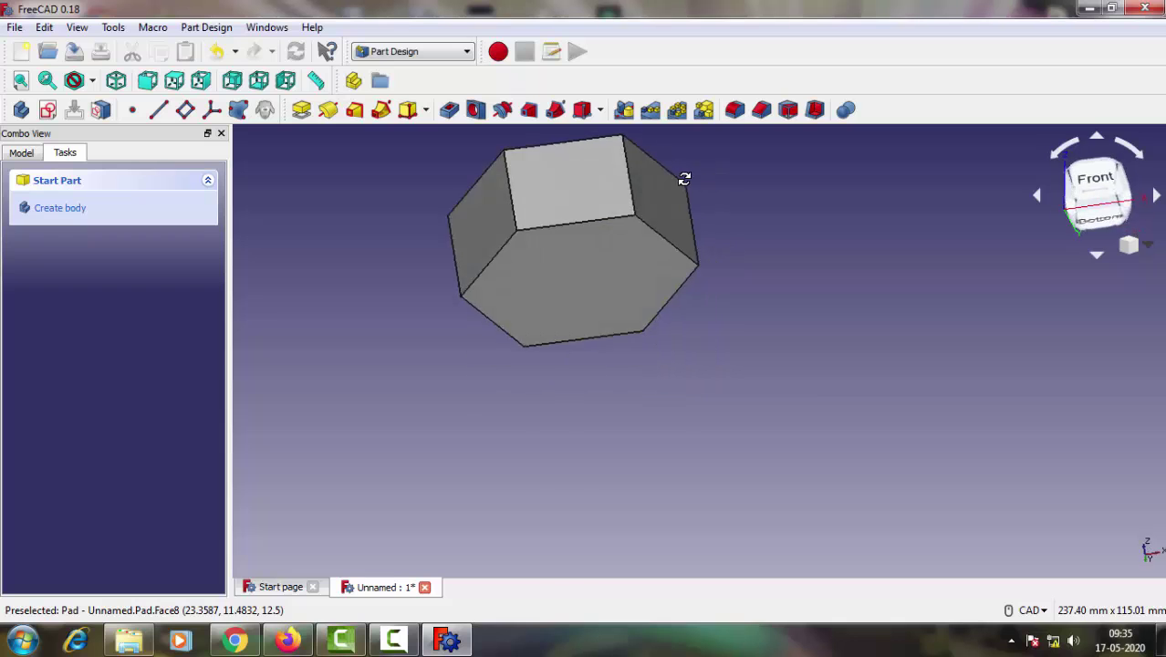